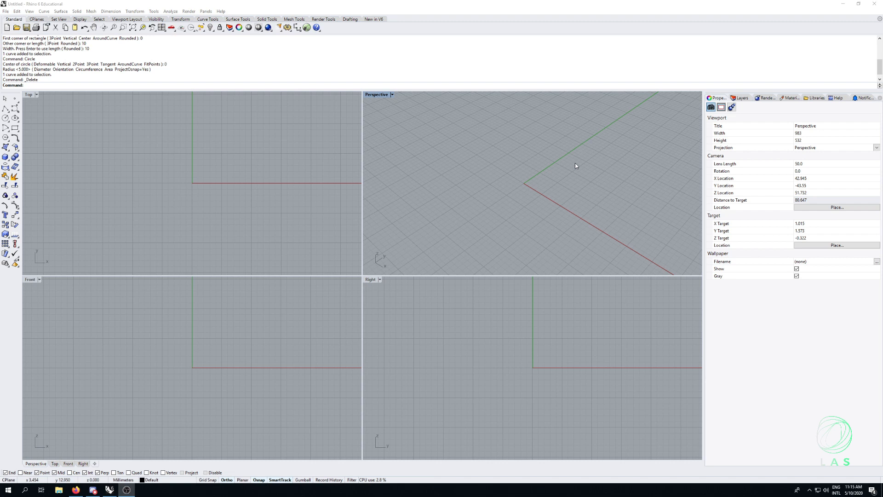
Step: Maximize the Perspective viewport and draw a 10 by 10 mm rectangle with its first corner at the origin
{"action": "double_click", "coordinate": [373, 95]}
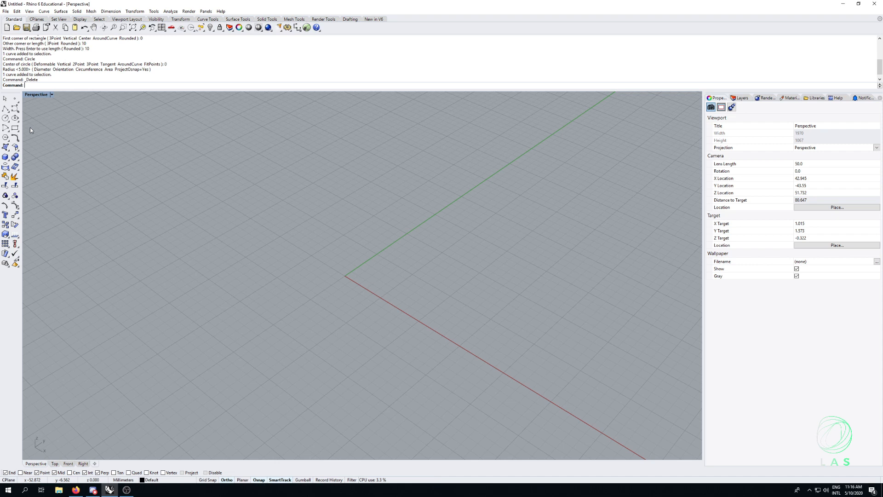
{"action": "type", "text": "Rectangle"}
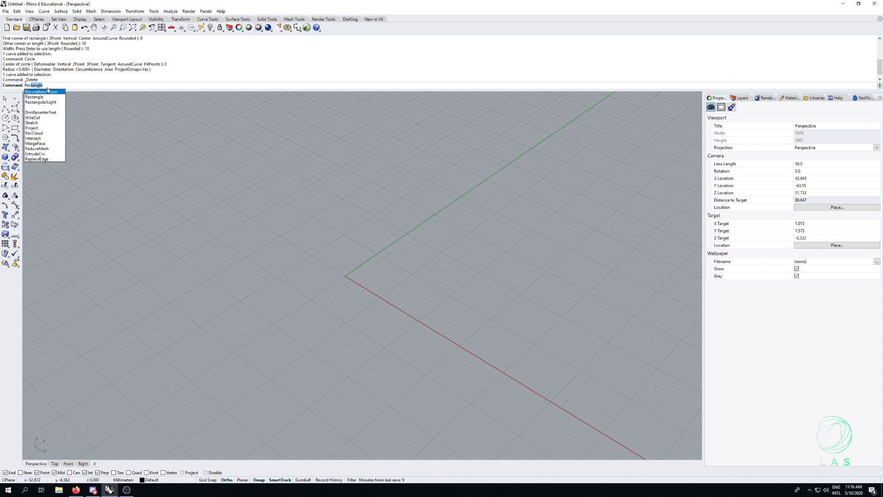
{"action": "key", "text": "Return"}
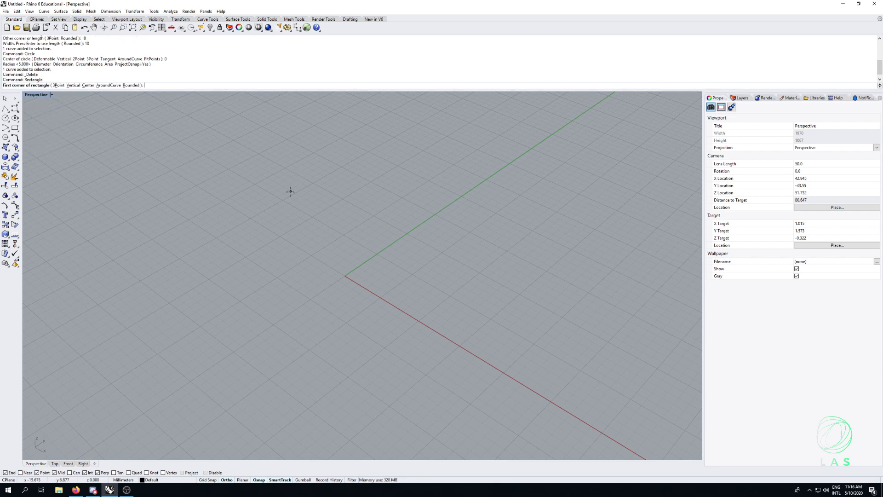
{"action": "type", "text": "0"}
{"action": "key", "text": "Return"}
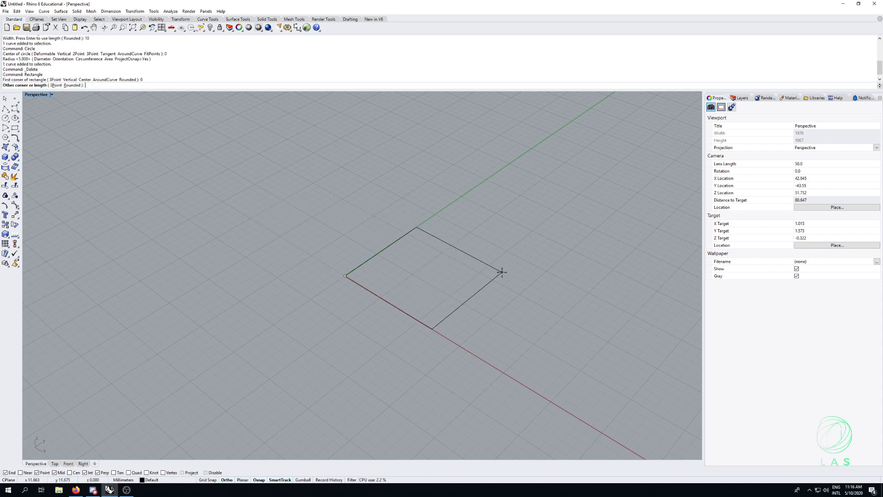
{"action": "type", "text": "10"}
{"action": "key", "text": "Return"}
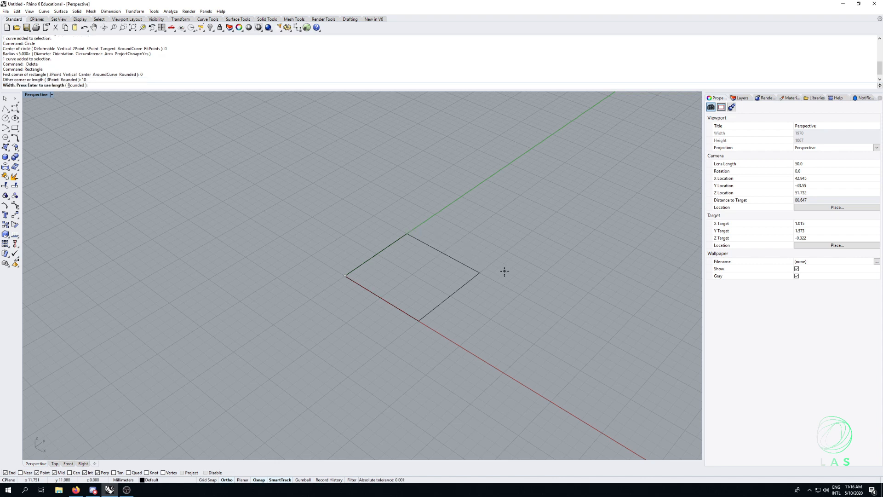
{"action": "type", "text": "10"}
{"action": "key", "text": "Return"}
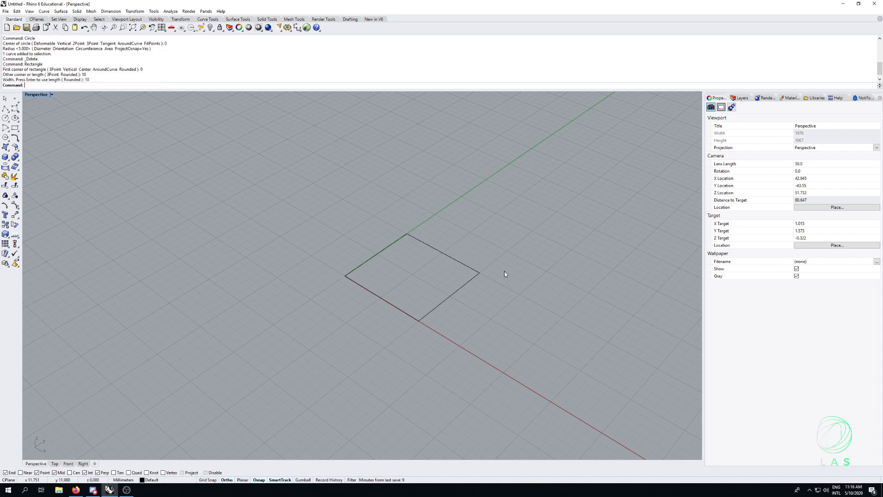
Step: Draw a circle with a 5 mm radius centred on the origin corner of the square
{"action": "right_click_drag", "start_coordinate": [406, 288], "coordinate": [405, 272]}
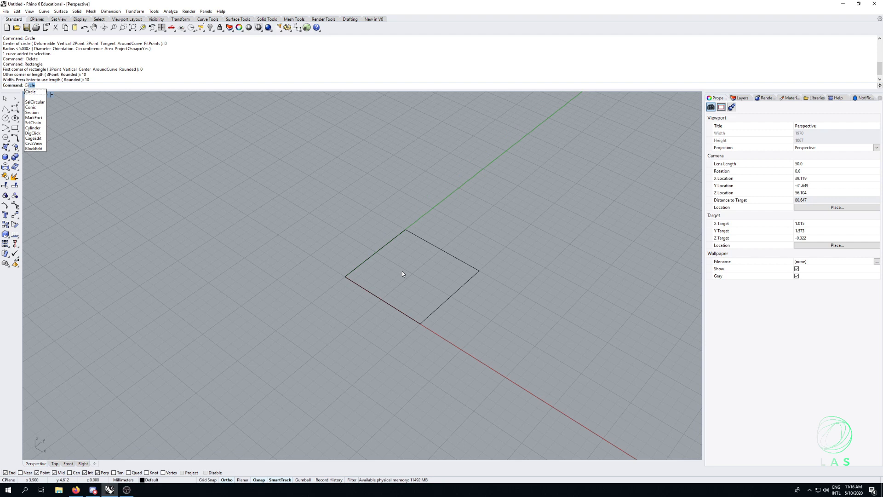
{"action": "key", "text": "Return"}
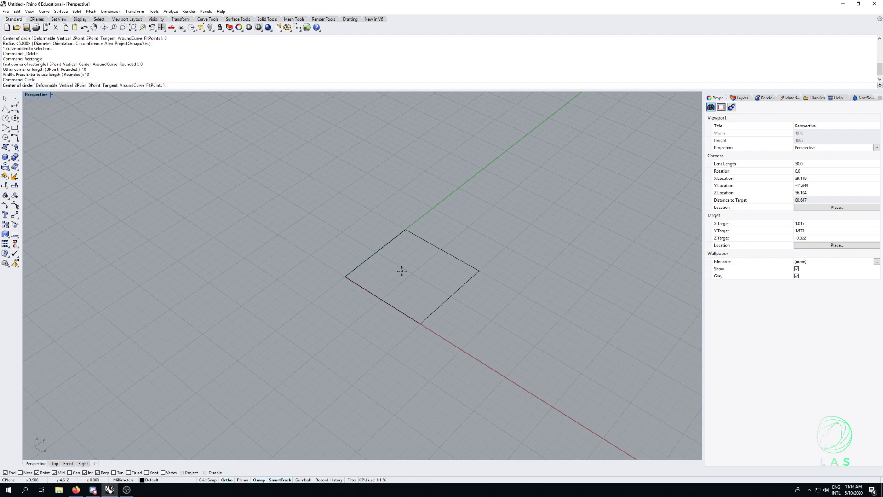
{"action": "left_click", "coordinate": [345, 276]}
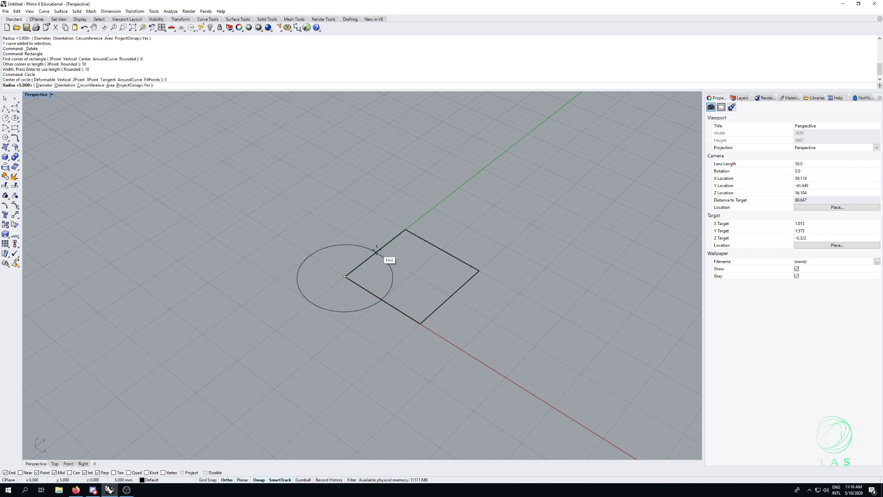
{"action": "key", "text": "Return"}
Step: Move the circle vertically 15 mm up from the origin, using the Move command's Vertical=Yes option
{"action": "right_click_drag", "start_coordinate": [393, 280], "coordinate": [332, 322]}
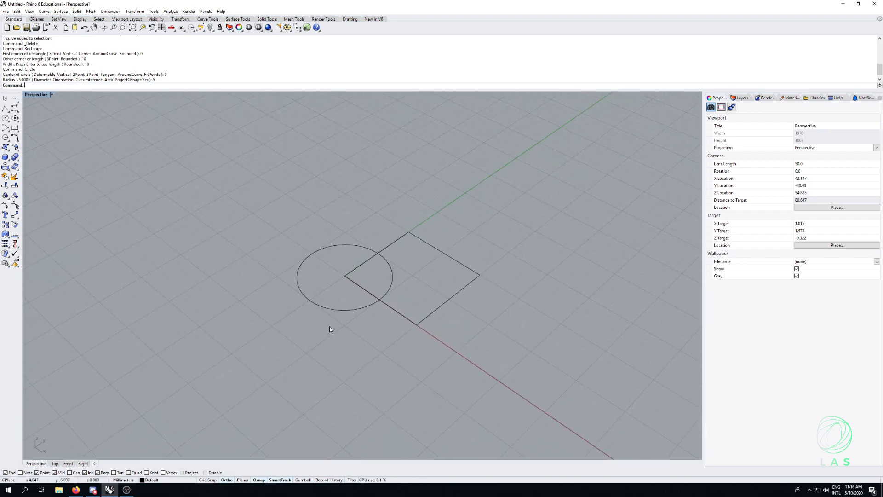
{"action": "left_click_drag", "start_coordinate": [302, 307], "coordinate": [303, 307]}
{"action": "right_click_drag", "start_coordinate": [334, 315], "coordinate": [284, 349]}
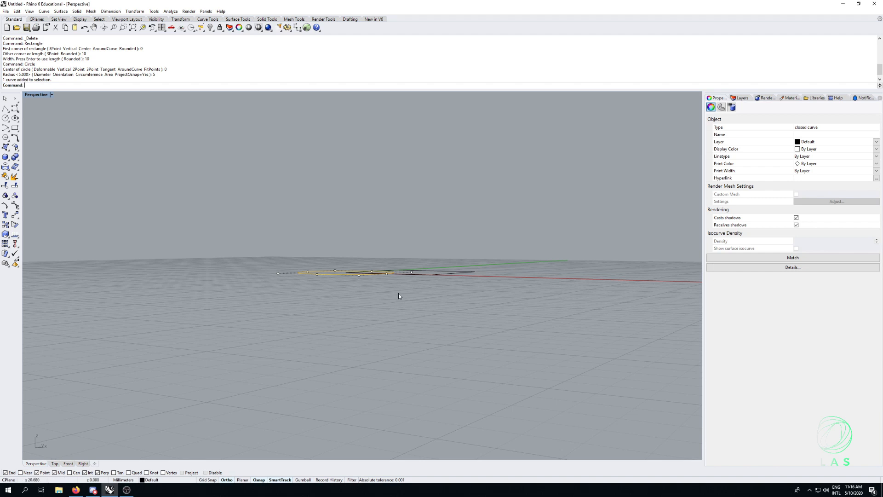
{"action": "right_click_drag", "start_coordinate": [398, 294], "coordinate": [342, 373]}
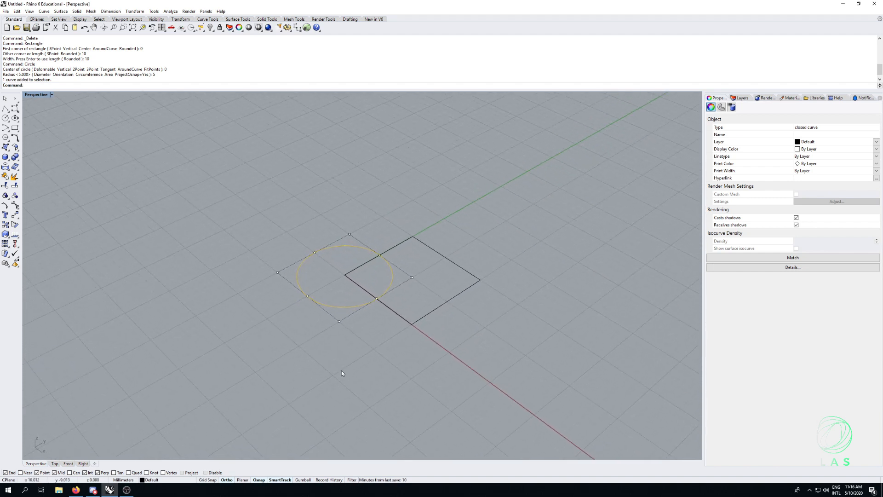
{"action": "type", "text": "move"}
{"action": "key", "text": "Return"}
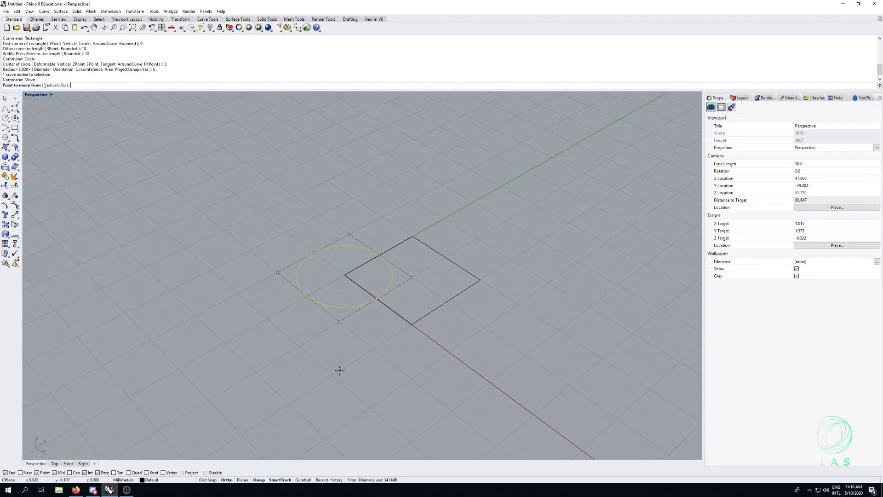
{"action": "left_click", "coordinate": [61, 85]}
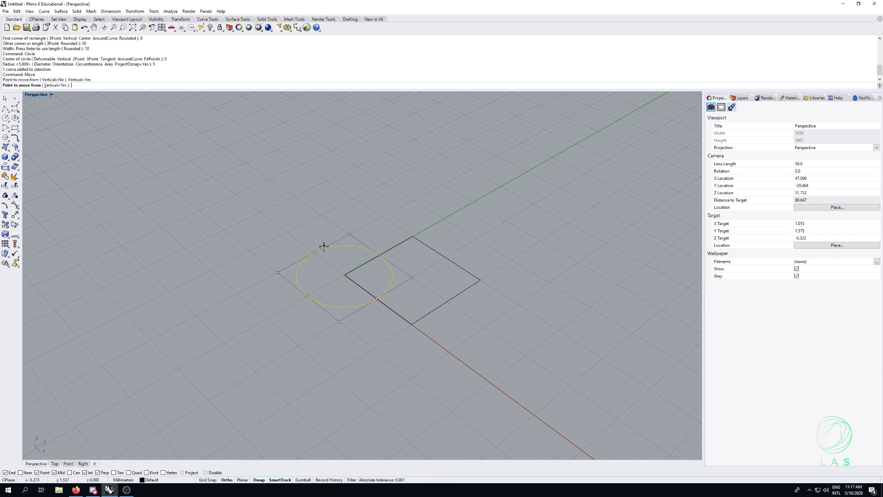
{"action": "left_click", "coordinate": [345, 275]}
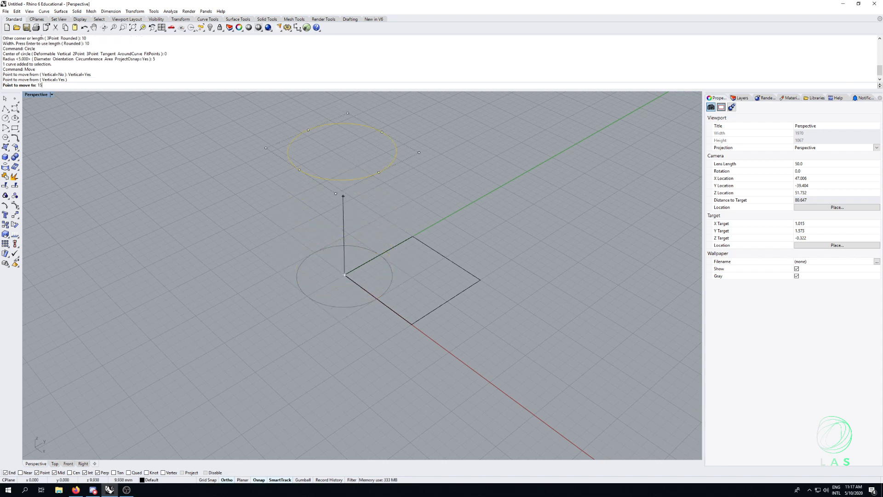
{"action": "type", "text": "15"}
{"action": "key", "text": "Return"}
{"action": "left_click", "coordinate": [387, 203]}
{"action": "right_click_drag", "start_coordinate": [394, 211], "coordinate": [391, 246]}
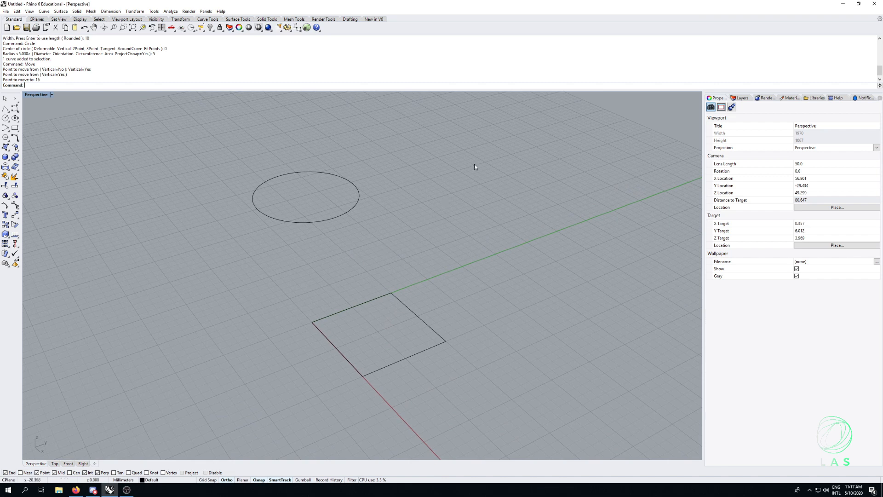
Step: Loft the square and the raised circle, shifting the square's seam point to the midpoint of the edge opposite the Y axis
{"action": "left_click_drag", "start_coordinate": [475, 167], "coordinate": [336, 325]}
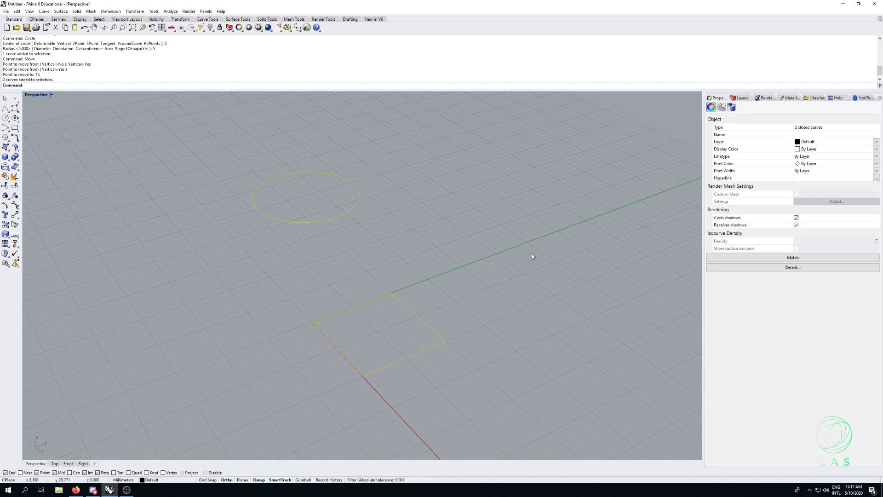
{"action": "type", "text": "Loft"}
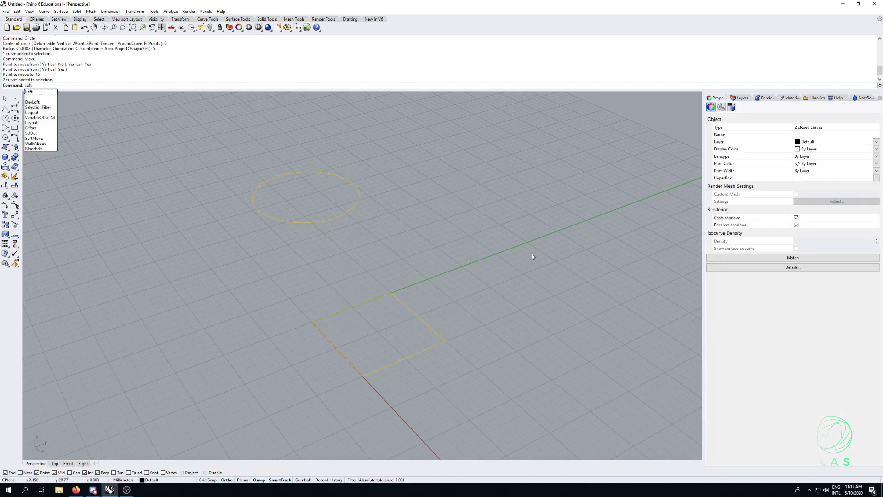
{"action": "key", "text": "Return"}
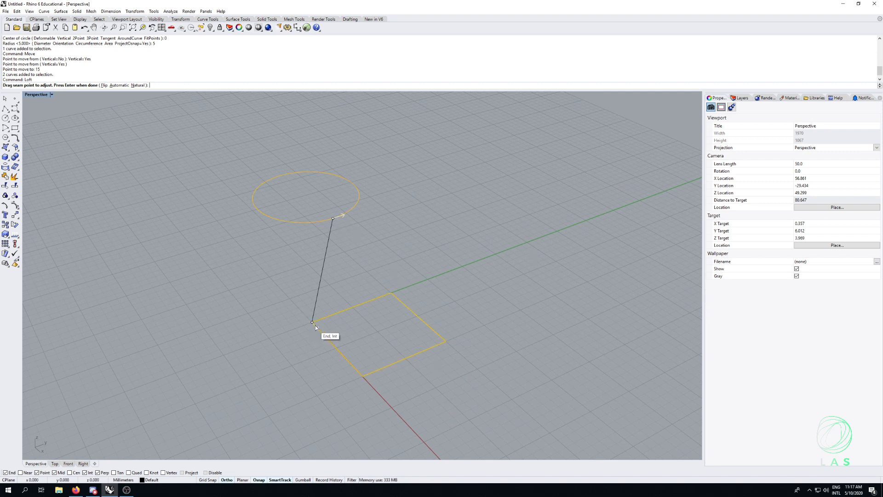
{"action": "left_click_drag", "start_coordinate": [312, 323], "coordinate": [404, 359]}
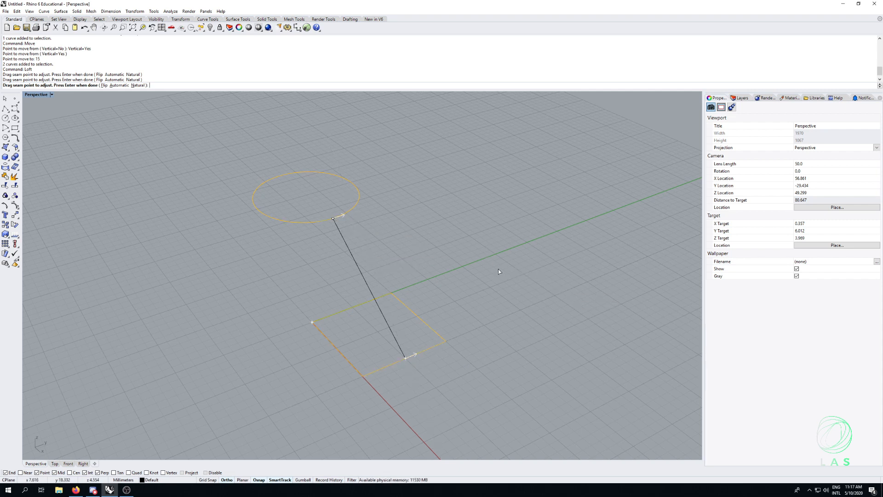
{"action": "key", "text": "Return"}
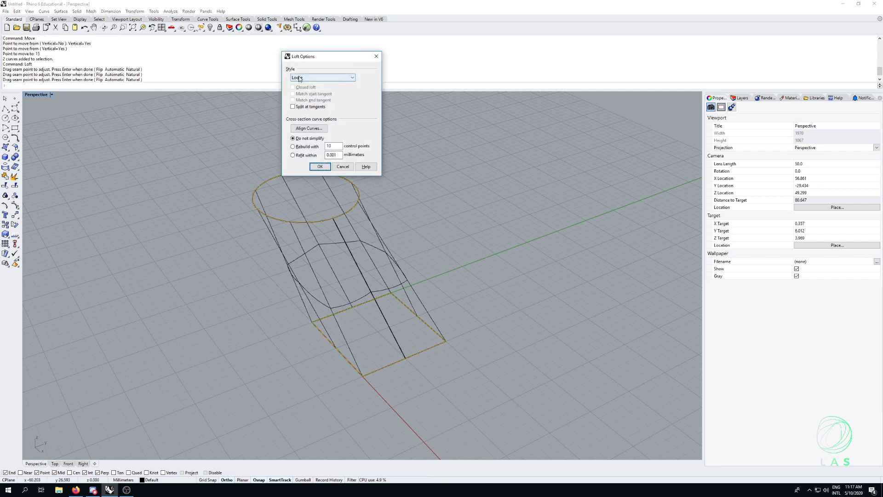
{"action": "left_click", "coordinate": [320, 167]}
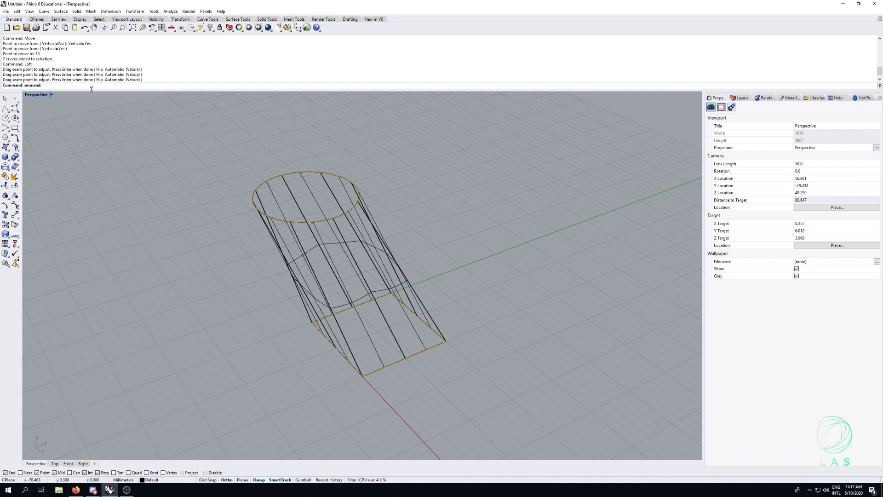
Step: Set the Perspective viewport's display mode to Shaded and clear the selection
{"action": "left_click", "coordinate": [52, 95]}
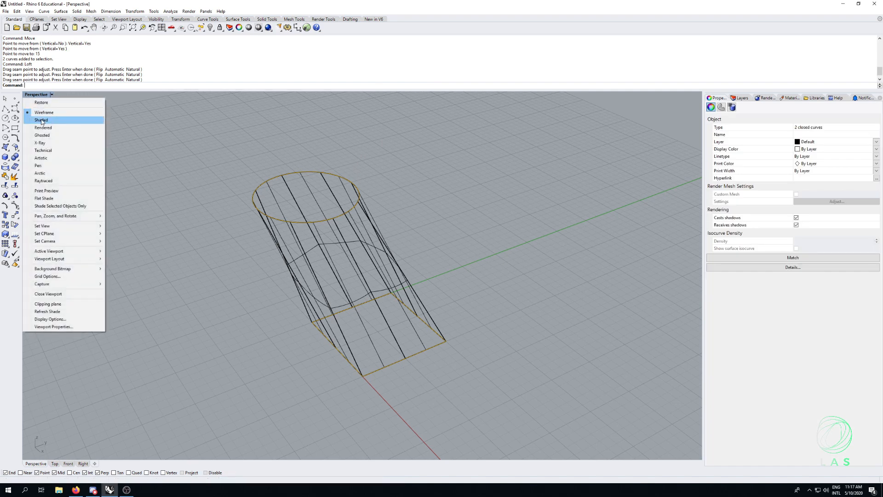
{"action": "left_click", "coordinate": [41, 120]}
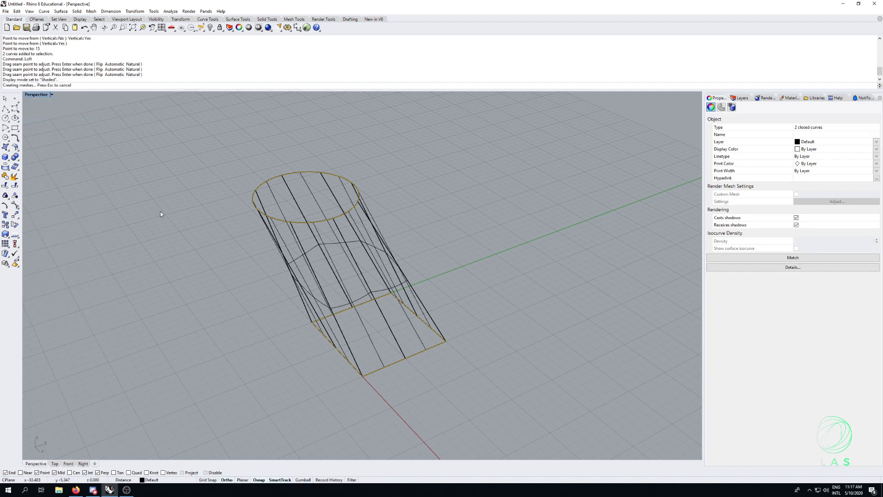
{"action": "left_click", "coordinate": [173, 220]}
{"action": "mouse_move", "coordinate": [197, 277]}
{"action": "right_mouse_down"}
{"action": "mouse_move", "coordinate": [286, 246]}
{"action": "mouse_move", "coordinate": [207, 285]}
{"action": "mouse_move", "coordinate": [192, 206]}
{"action": "right_mouse_up"}
{"action": "left_click_drag", "start_coordinate": [184, 155], "coordinate": [574, 438]}
{"action": "left_click_drag", "start_coordinate": [197, 138], "coordinate": [455, 311]}
{"action": "key", "text": "Escape"}
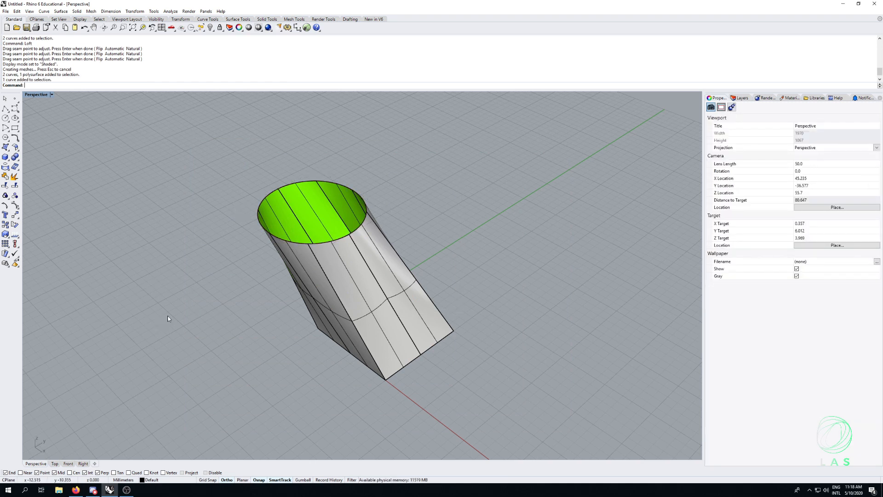
Step: Turn on the Gumball and scale the raised circle down evenly about its centre so it fits inside the loft's rim
{"action": "left_click_drag", "start_coordinate": [173, 138], "coordinate": [413, 295]}
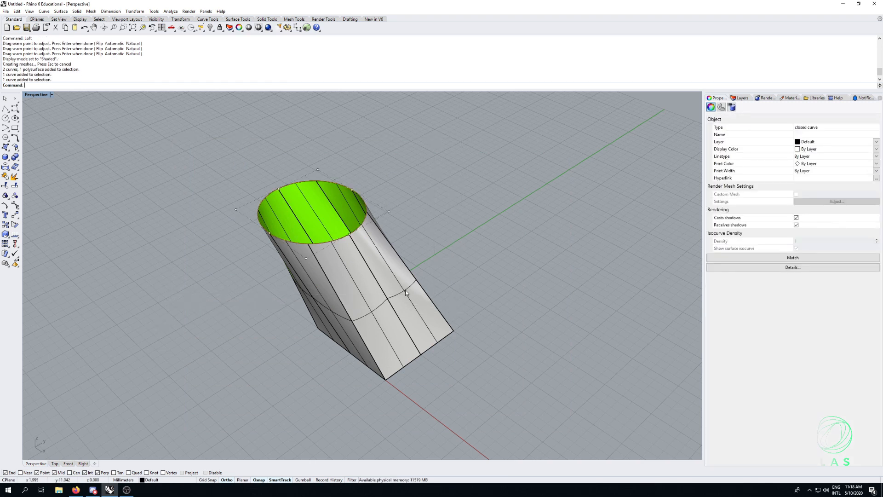
{"action": "left_click", "coordinate": [303, 479]}
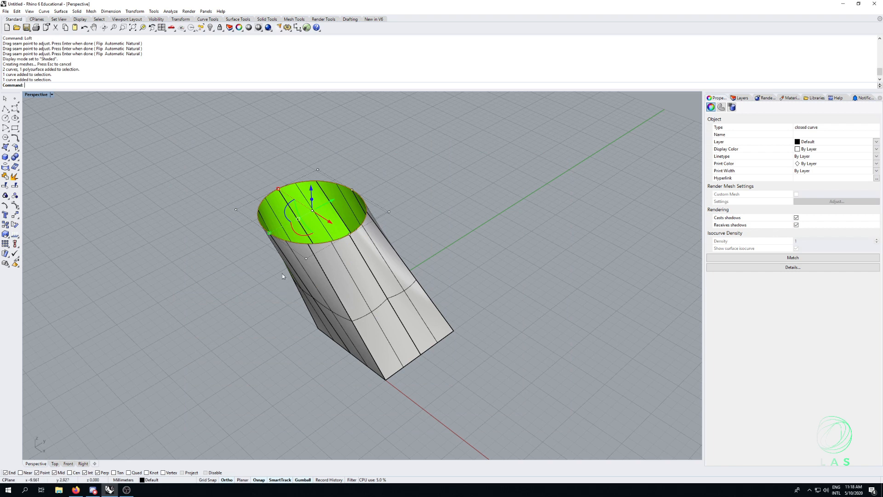
{"action": "mouse_move", "coordinate": [270, 234]}
{"action": "left_mouse_down"}
{"action": "mouse_move", "coordinate": [291, 229]}
{"action": "mouse_move", "coordinate": [283, 227]}
{"action": "left_mouse_up"}
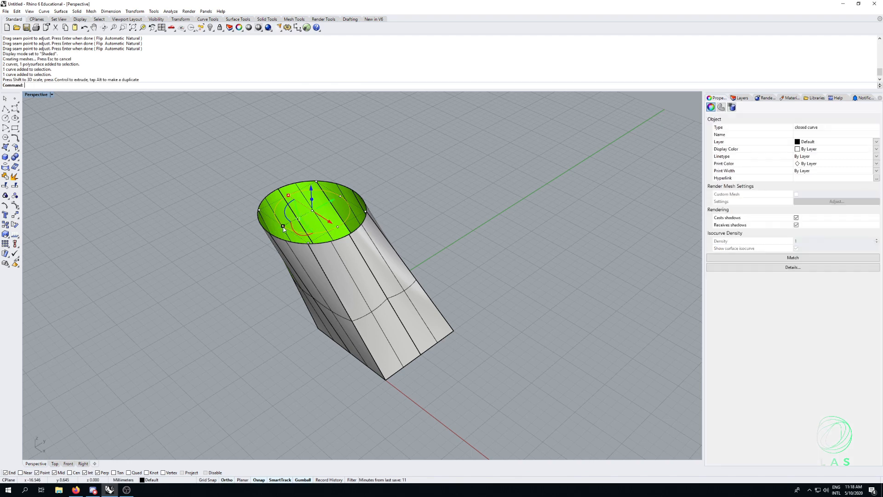
{"action": "left_click", "coordinate": [275, 341]}
{"action": "right_click_drag", "start_coordinate": [275, 341], "coordinate": [242, 329]}
Step: Delete the lofted polysurface, keeping the square and the circle
{"action": "left_click", "coordinate": [348, 274]}
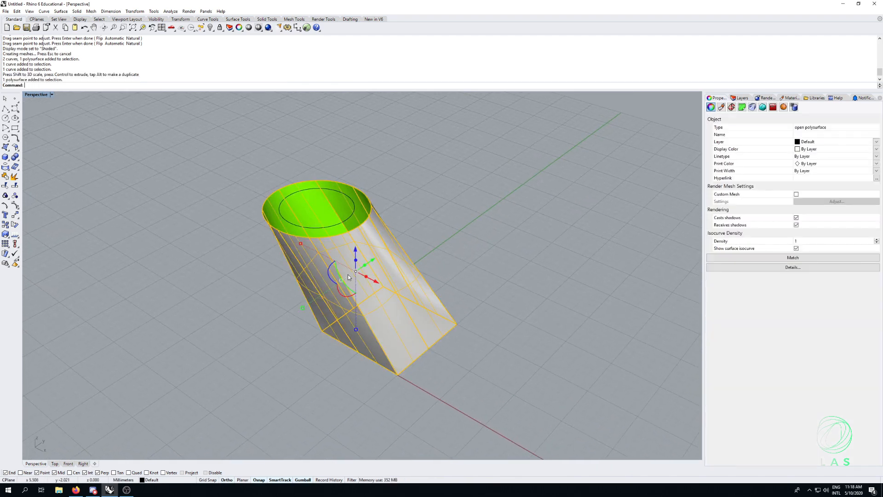
{"action": "left_click", "coordinate": [273, 349]}
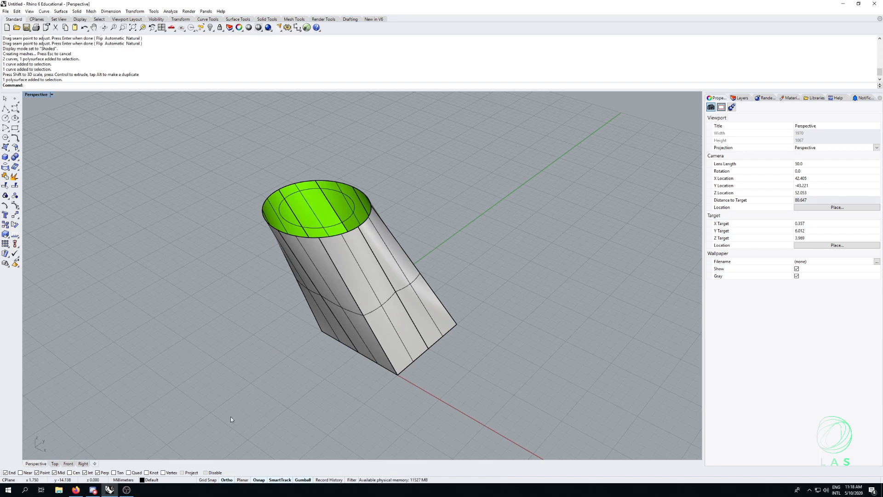
{"action": "left_click", "coordinate": [347, 263]}
{"action": "key", "text": "Delete"}
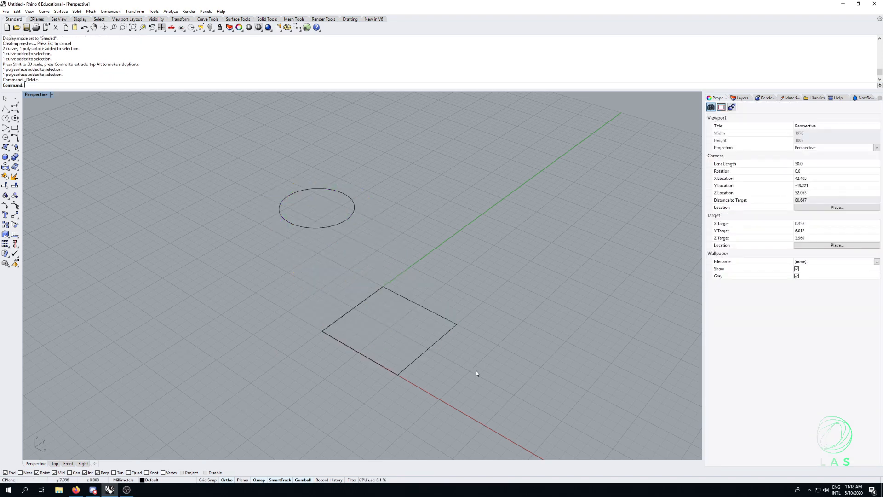
Step: Loft the square and the smaller circle, placing the square's seam point at the midpoint of the edge opposite the Y axis
{"action": "left_click_drag", "start_coordinate": [496, 394], "coordinate": [307, 201]}
{"action": "type", "text": "Loft"}
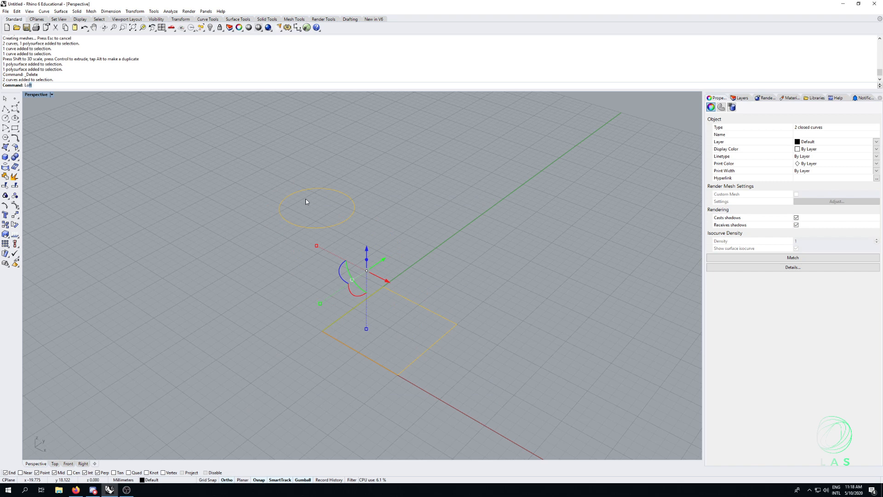
{"action": "key", "text": "Return"}
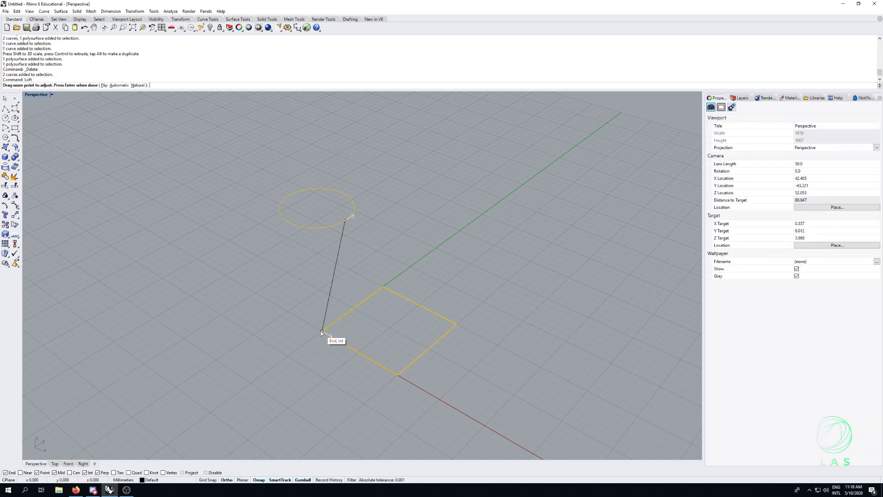
{"action": "left_click_drag", "start_coordinate": [322, 330], "coordinate": [428, 348]}
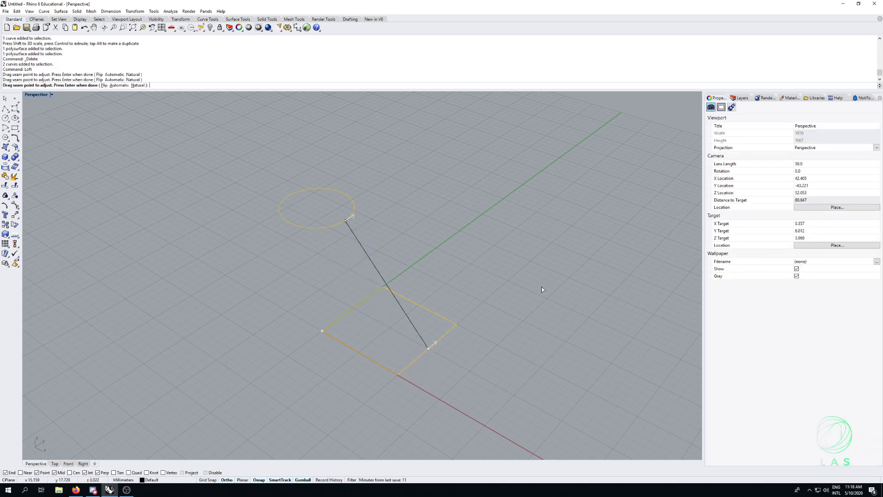
{"action": "key", "text": "Return"}
{"action": "key", "text": "Return"}
{"action": "right_click_drag", "start_coordinate": [375, 277], "coordinate": [368, 311]}
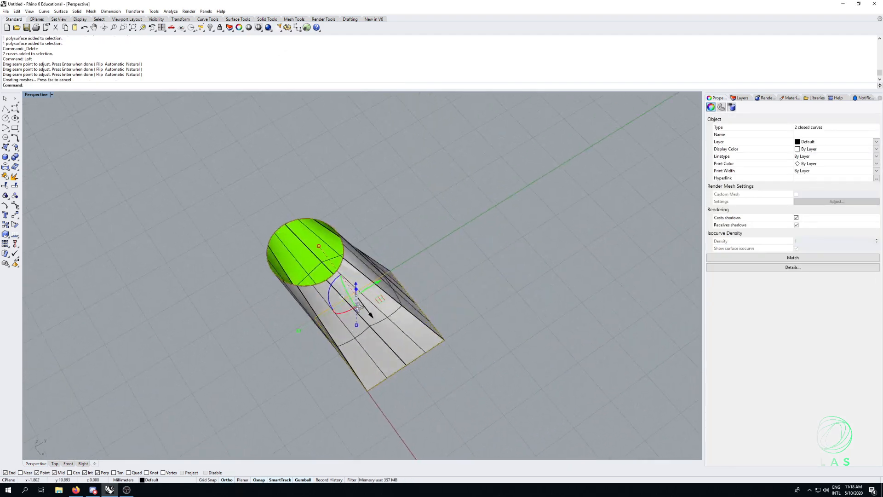
Step: Inspect the rebuilt loft from a lower angle and check the circle at its upper rim
{"action": "left_click", "coordinate": [438, 291]}
{"action": "mouse_move", "coordinate": [439, 291]}
{"action": "right_mouse_down"}
{"action": "mouse_move", "coordinate": [417, 250]}
{"action": "mouse_move", "coordinate": [410, 253]}
{"action": "mouse_move", "coordinate": [431, 294]}
{"action": "right_mouse_up"}
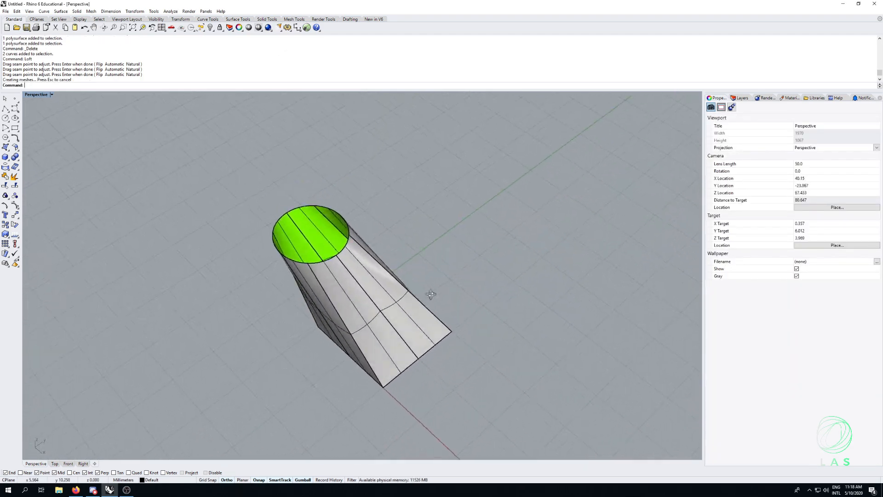
{"action": "right_click_drag", "start_coordinate": [233, 170], "coordinate": [233, 214]}
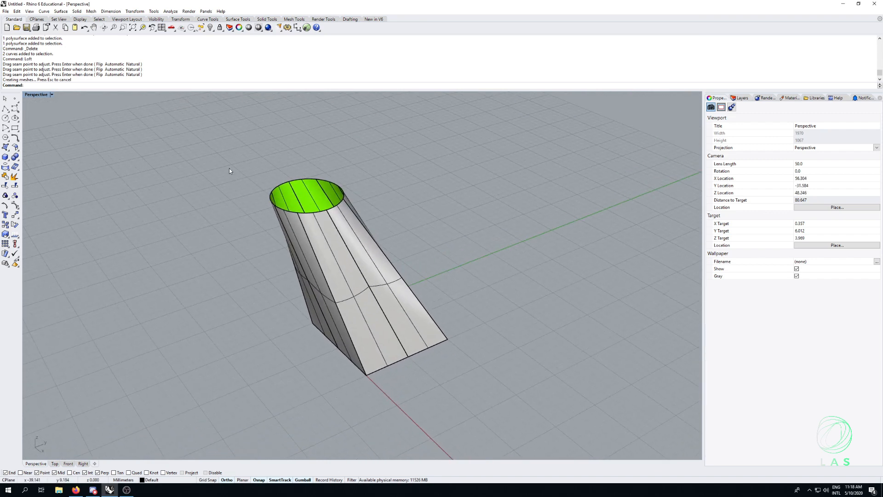
{"action": "left_click_drag", "start_coordinate": [242, 153], "coordinate": [508, 417]}
{"action": "left_click", "coordinate": [431, 296]}
{"action": "left_click_drag", "start_coordinate": [181, 133], "coordinate": [397, 274]}
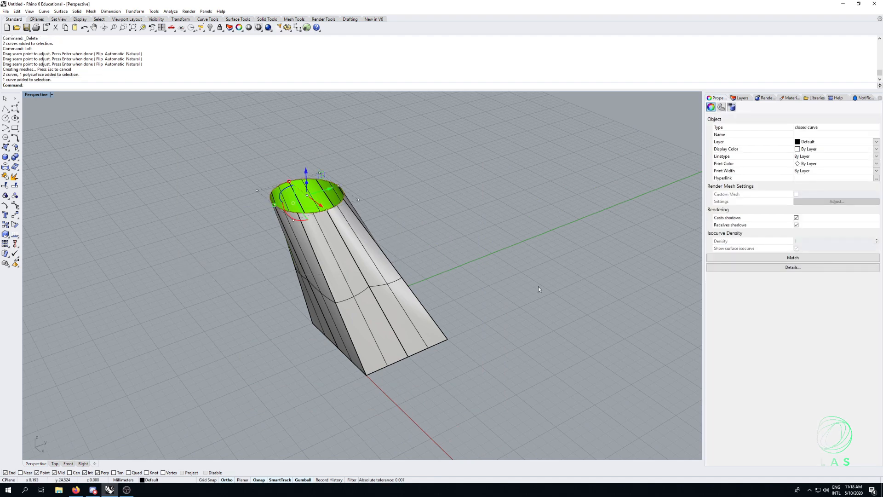
{"action": "left_click", "coordinate": [418, 250]}
{"action": "right_click_drag", "start_coordinate": [418, 251], "coordinate": [438, 256]}
Step: Move the loft together with its square and circle along the Y axis, away from the origin
{"action": "left_click_drag", "start_coordinate": [237, 152], "coordinate": [512, 412]}
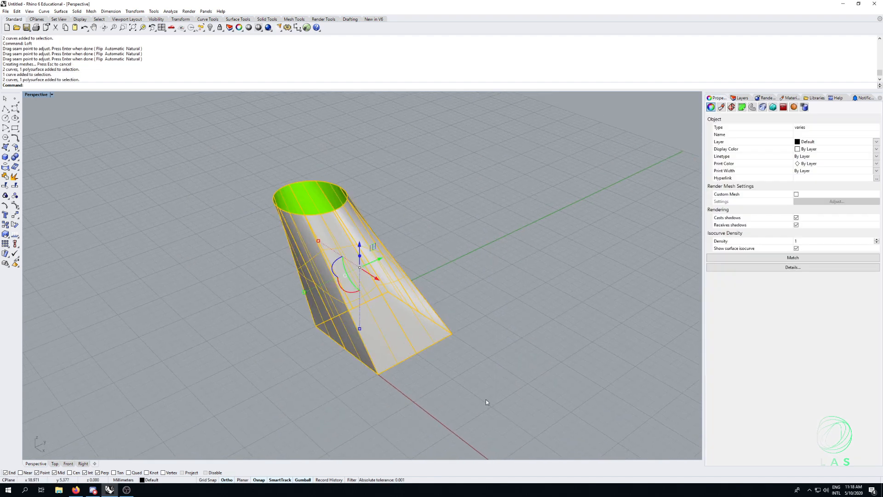
{"action": "scroll", "coordinate": [485, 399], "scroll_direction": "down", "scroll_amount": 2}
{"action": "left_click_drag", "start_coordinate": [403, 285], "coordinate": [502, 236]}
{"action": "right_click_drag", "start_coordinate": [501, 237], "coordinate": [307, 236], "text": "shift"}
{"action": "left_click", "coordinate": [305, 237]}
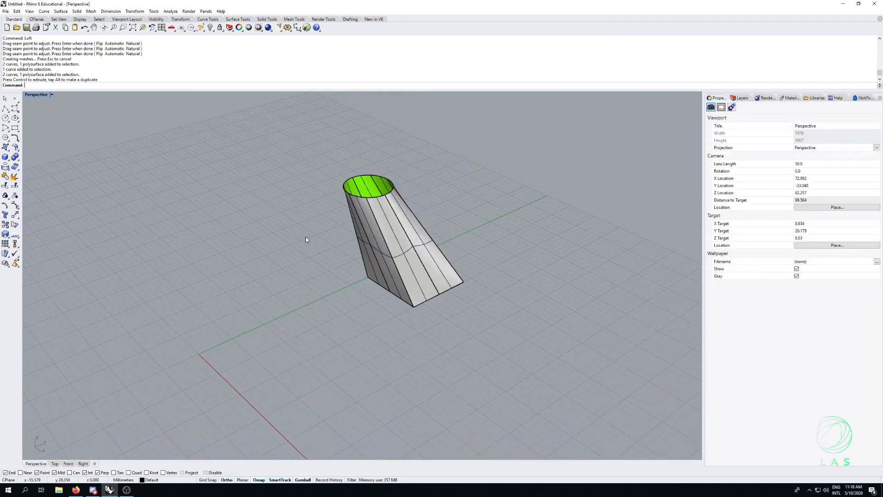
Step: Launch Grasshopper and frame the Rhino view so the origin is visible beside its canvas
{"action": "type", "text": "Grass"}
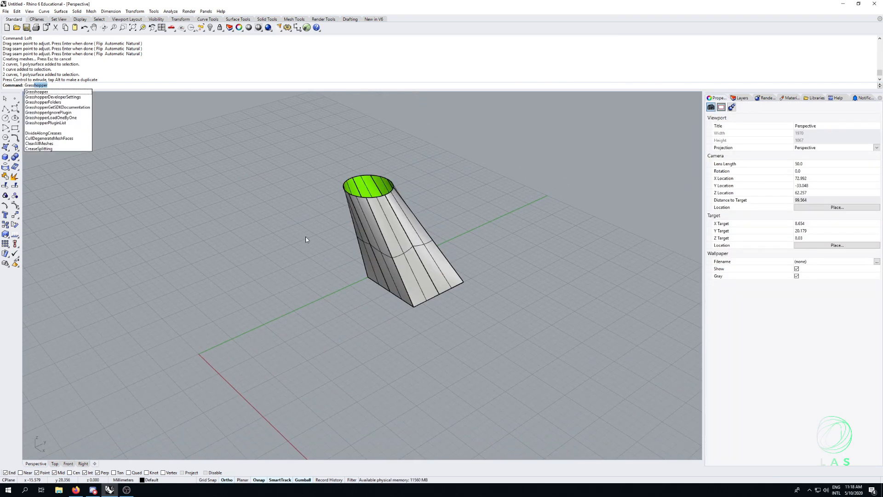
{"action": "key", "text": "Return"}
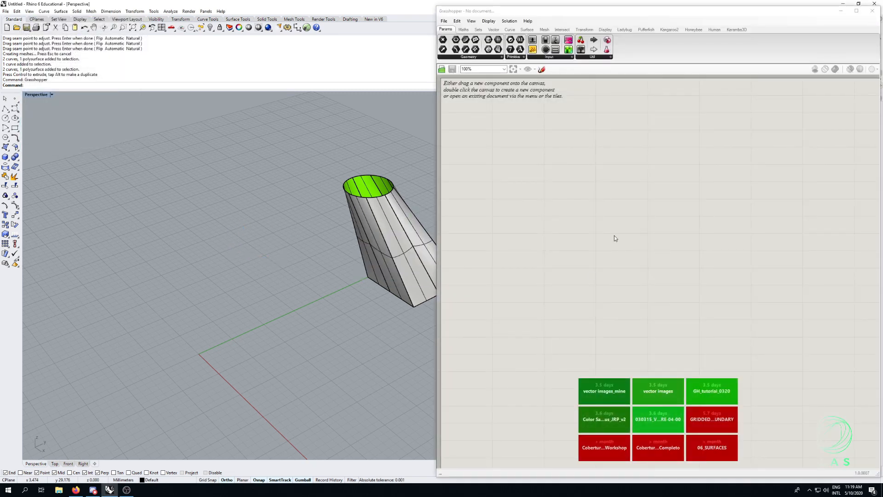
{"action": "right_click_drag", "start_coordinate": [302, 270], "coordinate": [319, 232], "text": "shift"}
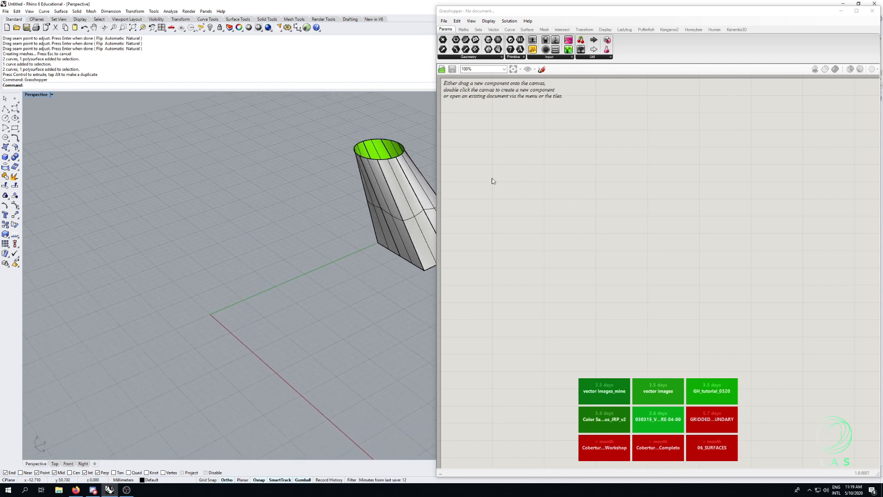
{"action": "double_click", "coordinate": [581, 229]}
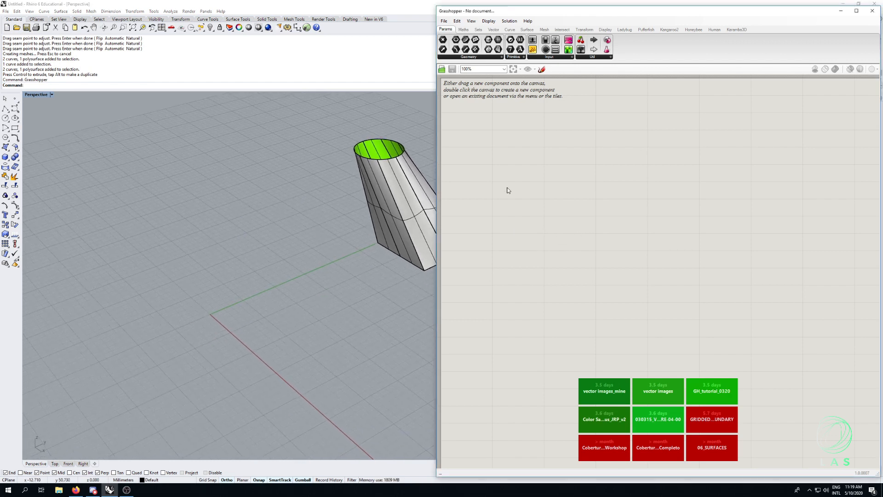
{"action": "left_click", "coordinate": [582, 226]}
{"action": "right_click_drag", "start_coordinate": [285, 271], "coordinate": [277, 271]}
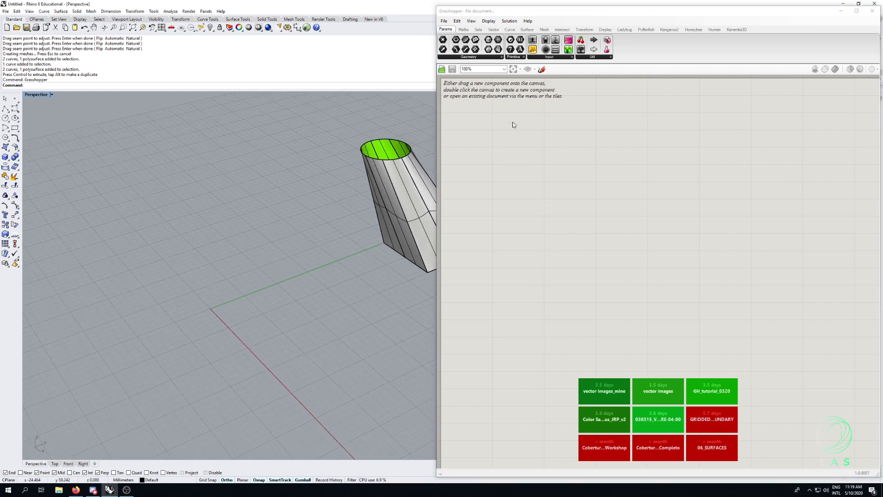
Step: Add the Rectangle component that creates a rectangle on a plane, leaving canvas room ahead of its inputs
{"action": "double_click", "coordinate": [562, 198]}
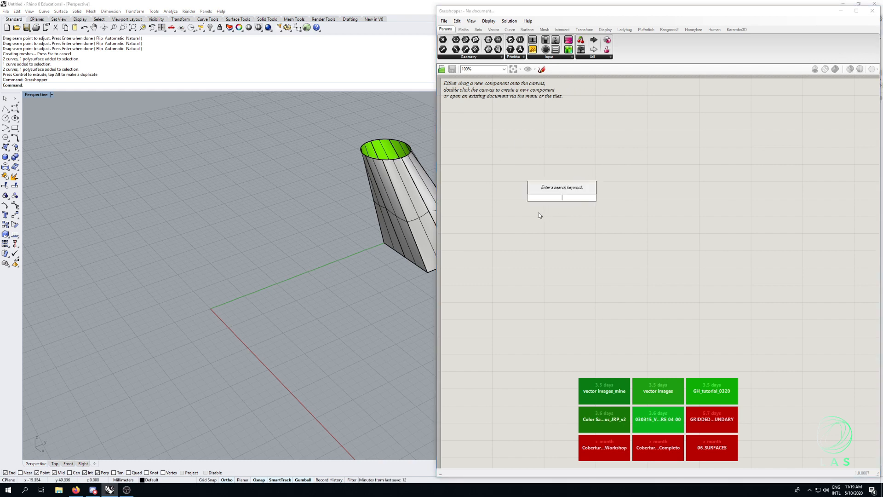
{"action": "type", "text": "rec"}
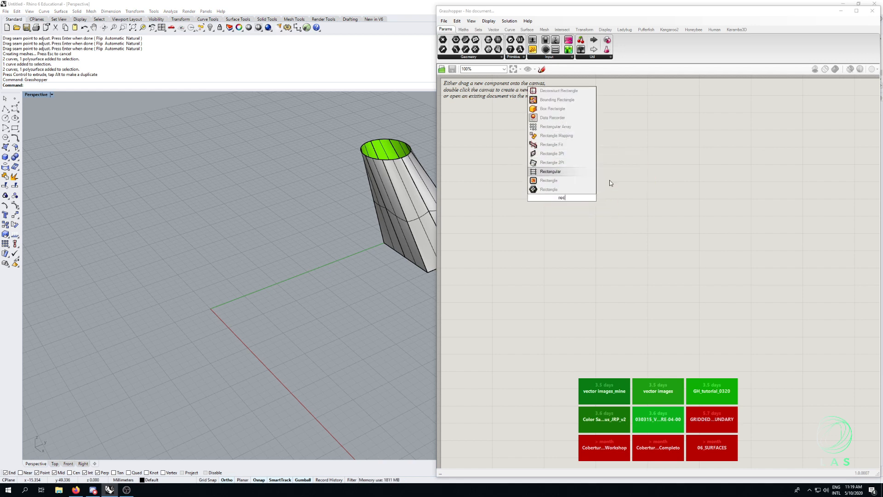
{"action": "type", "text": "t"}
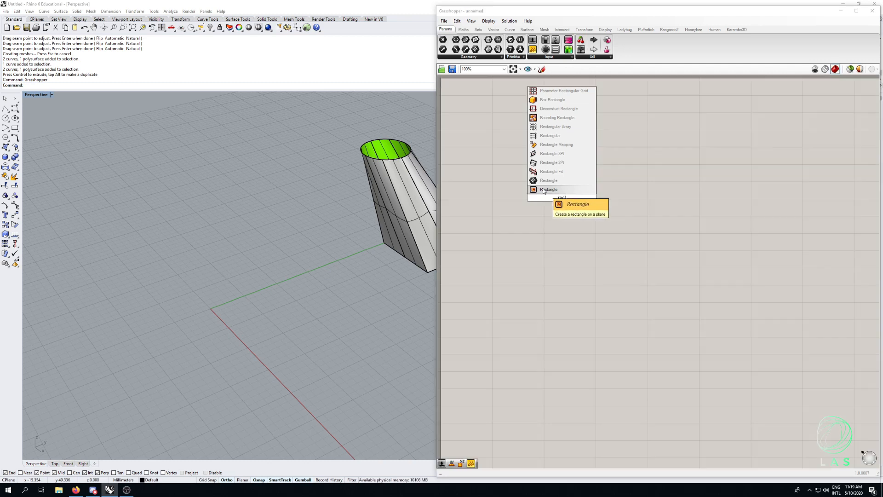
{"action": "left_click", "coordinate": [566, 193]}
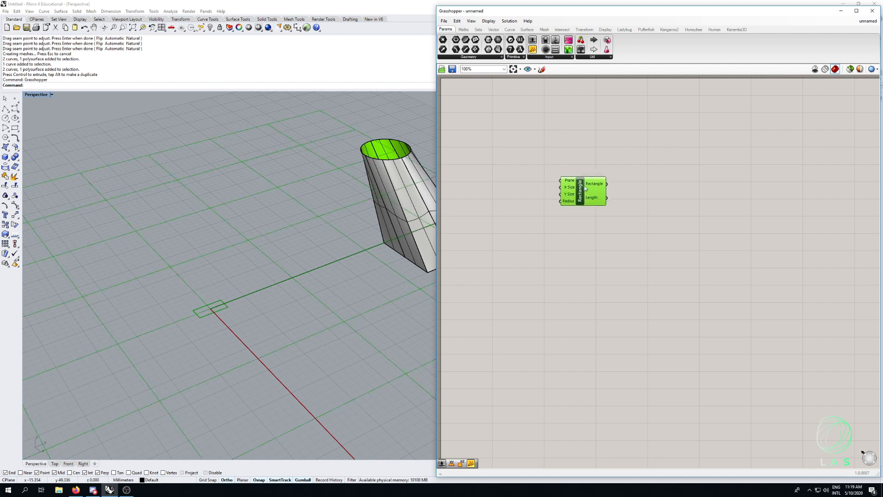
{"action": "left_click_drag", "start_coordinate": [586, 188], "coordinate": [637, 187]}
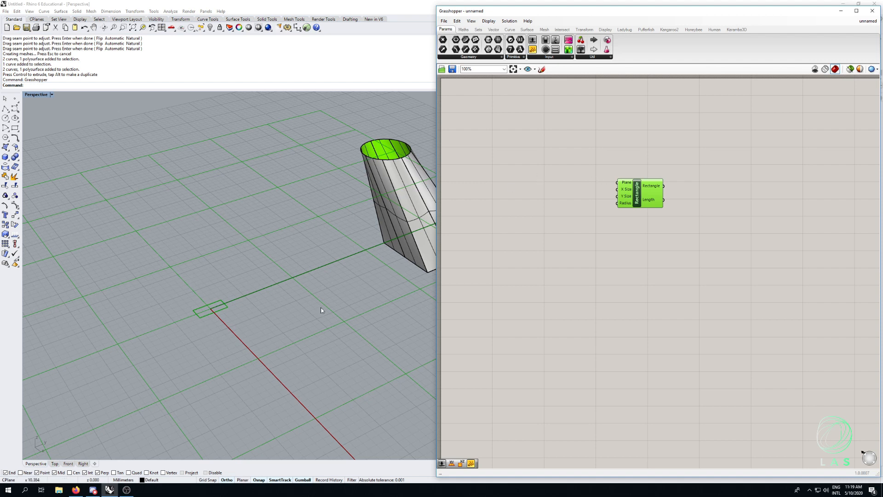
Step: Add an XY Plane component and connect its Plane output to the Rectangle's Plane input
{"action": "double_click", "coordinate": [551, 175]}
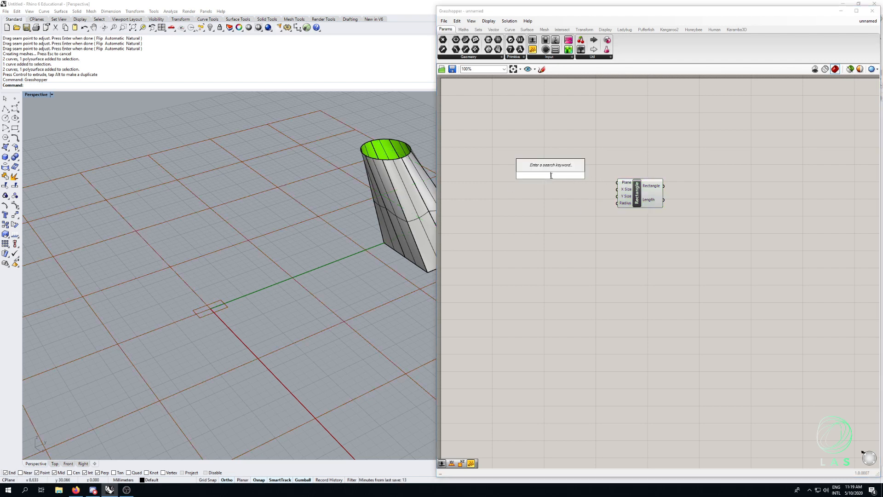
{"action": "type", "text": "xy"}
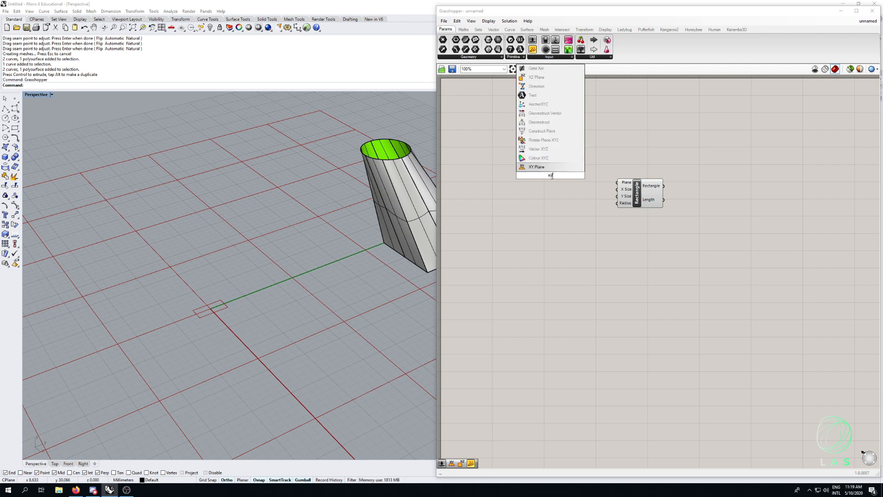
{"action": "left_click", "coordinate": [536, 168]}
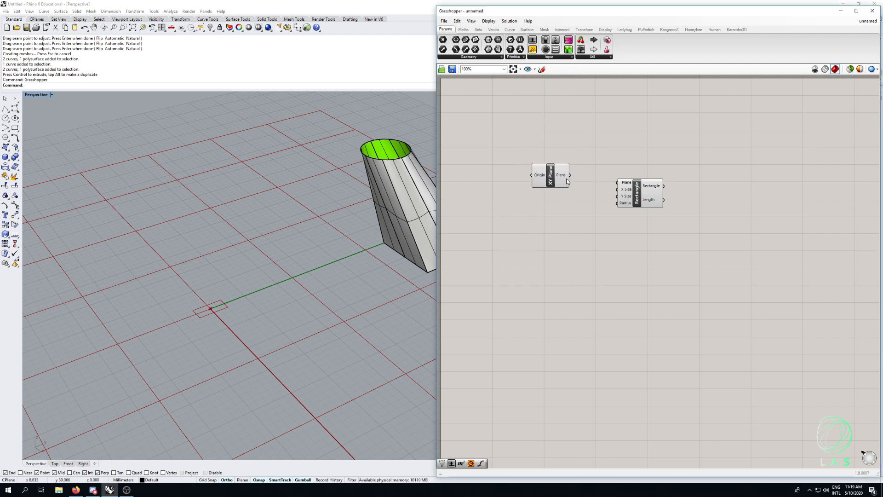
{"action": "left_click_drag", "start_coordinate": [589, 175], "coordinate": [617, 182]}
{"action": "left_click_drag", "start_coordinate": [564, 176], "coordinate": [568, 178]}
Step: Add a Construct Point component and connect its Point output to the XY Plane's Origin input
{"action": "right_click_drag", "start_coordinate": [481, 170], "coordinate": [512, 175]}
{"action": "double_click", "coordinate": [515, 182]}
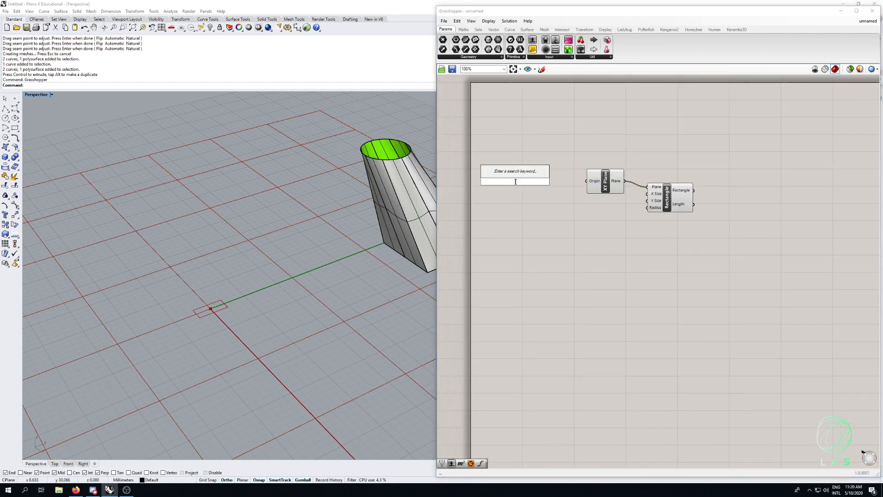
{"action": "type", "text": "con"}
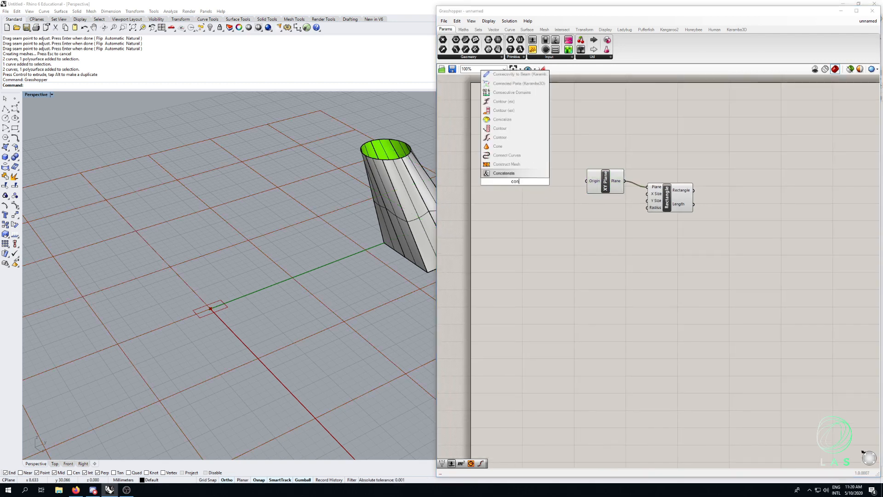
{"action": "type", "text": "tru"}
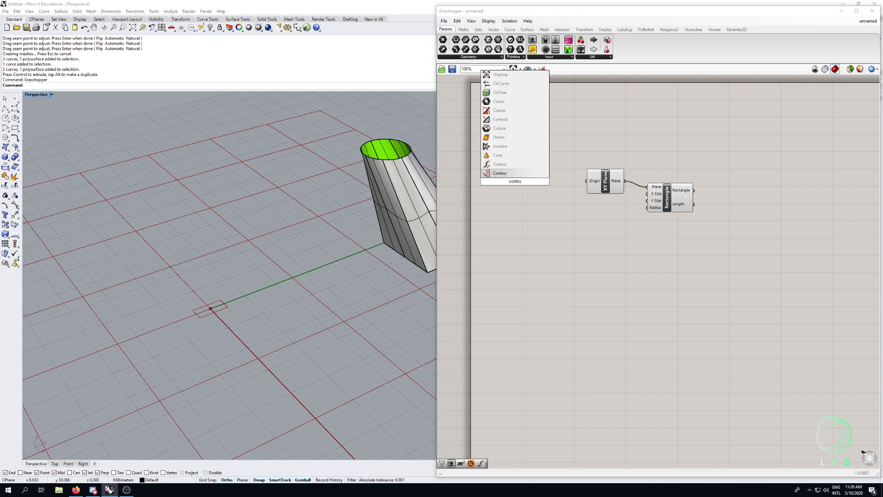
{"action": "key", "text": "BackSpace"}
{"action": "key", "text": "BackSpace"}
{"action": "key", "text": "BackSpace"}
{"action": "type", "text": "s"}
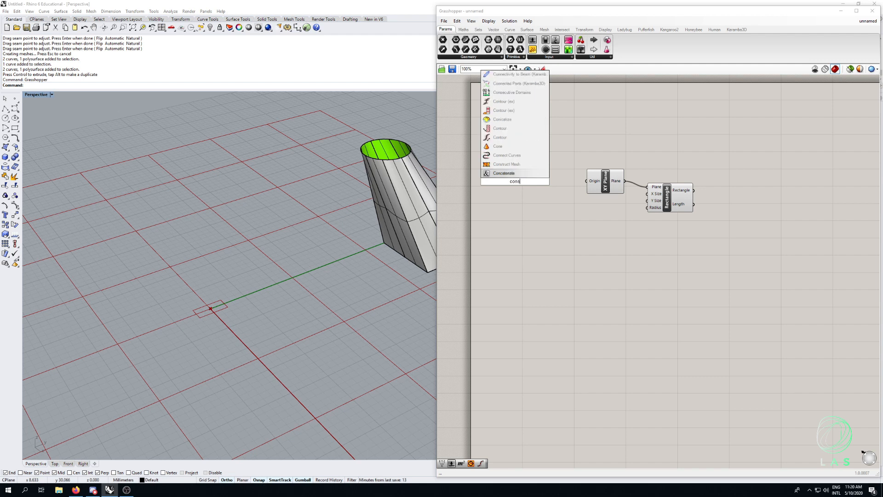
{"action": "type", "text": "truct"}
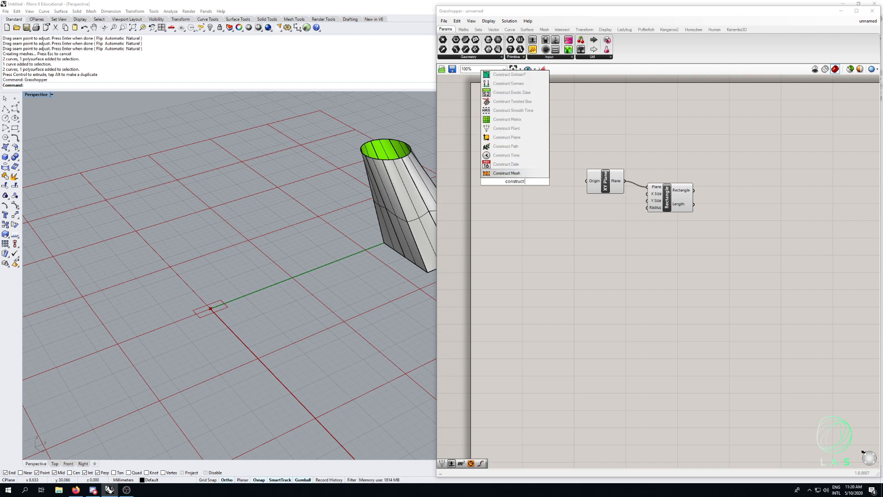
{"action": "type", "text": " point"}
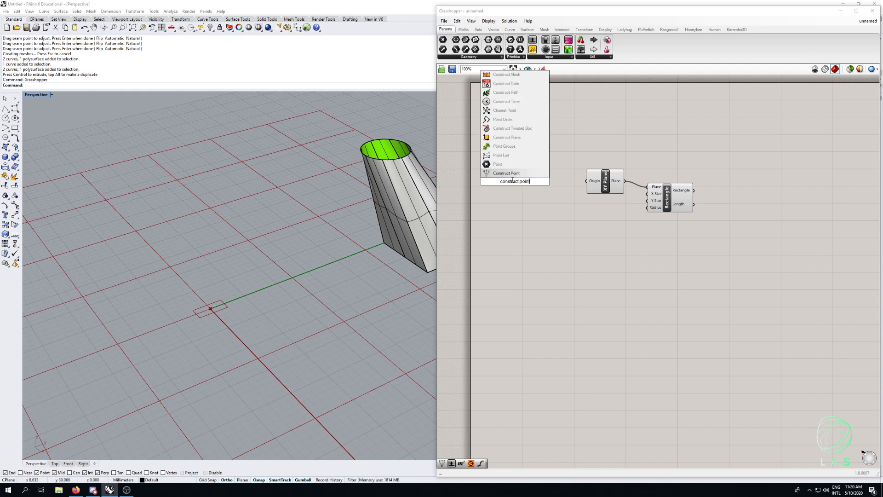
{"action": "left_click", "coordinate": [510, 173]}
{"action": "left_click_drag", "start_coordinate": [527, 185], "coordinate": [587, 181]}
Step: Reposition the components so Construct Point, XY Plane and Rectangle sit in a row farther inside the canvas
{"action": "left_click_drag", "start_coordinate": [688, 233], "coordinate": [557, 162]}
{"action": "left_click_drag", "start_coordinate": [607, 188], "coordinate": [681, 210]}
{"action": "left_click", "coordinate": [642, 262]}
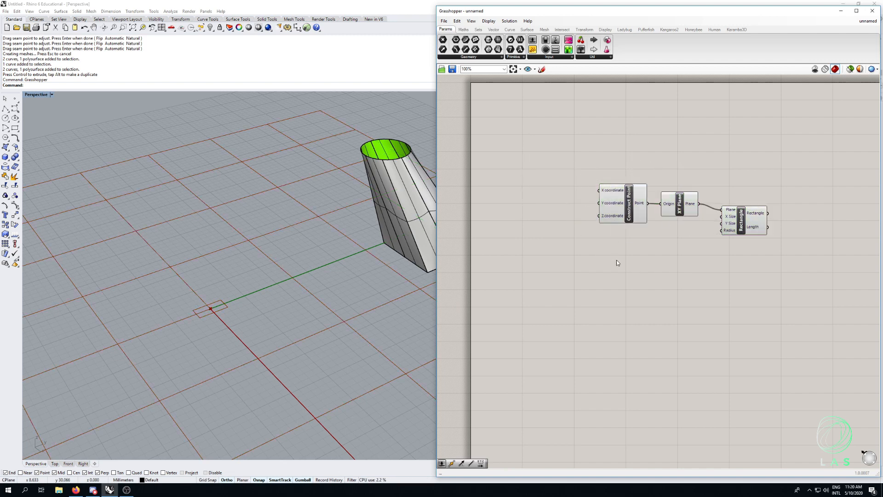
{"action": "right_click_drag", "start_coordinate": [605, 261], "coordinate": [557, 220]}
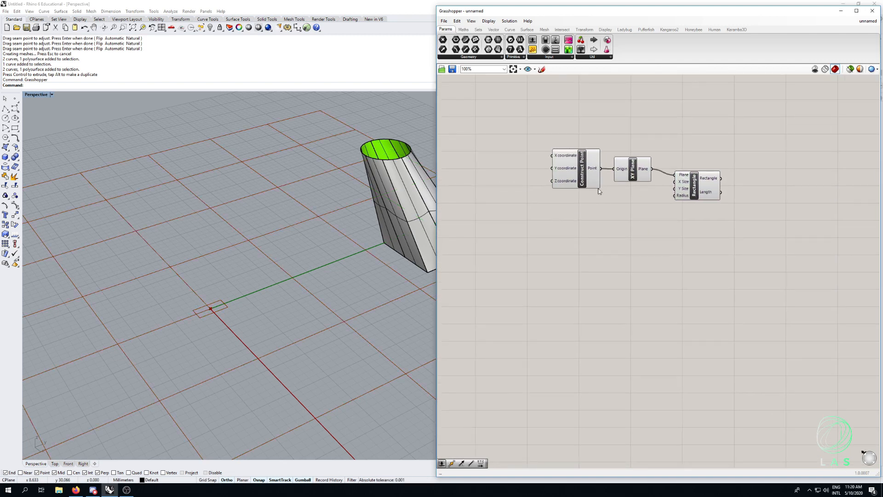
Step: Turn off the preview of the Construct Point and XY Plane components
{"action": "left_click_drag", "start_coordinate": [601, 210], "coordinate": [542, 168]}
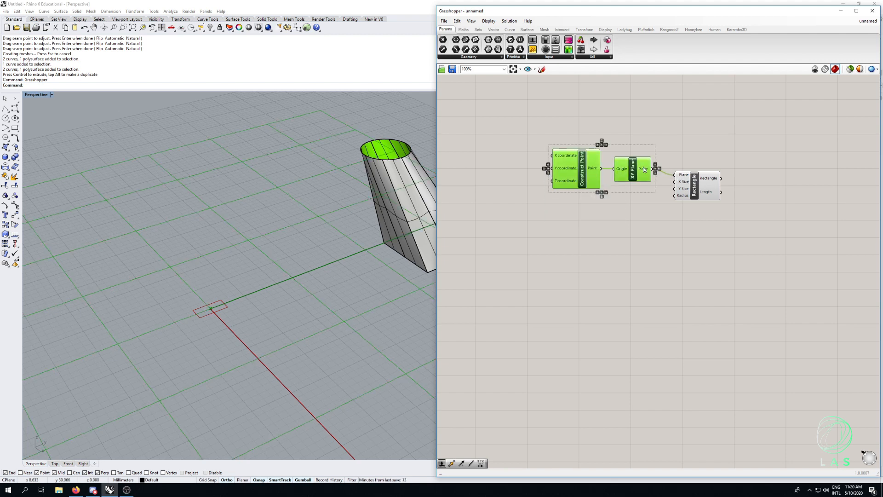
{"action": "middle_click", "coordinate": [625, 170]}
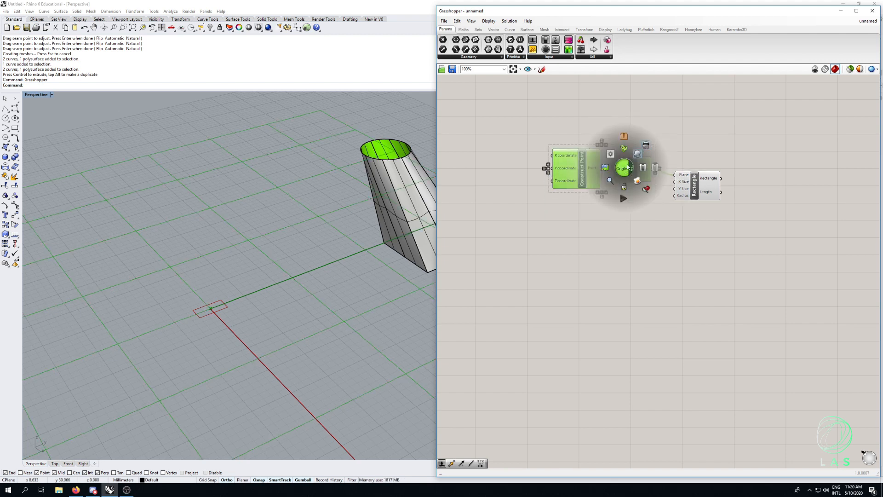
{"action": "left_click", "coordinate": [647, 146]}
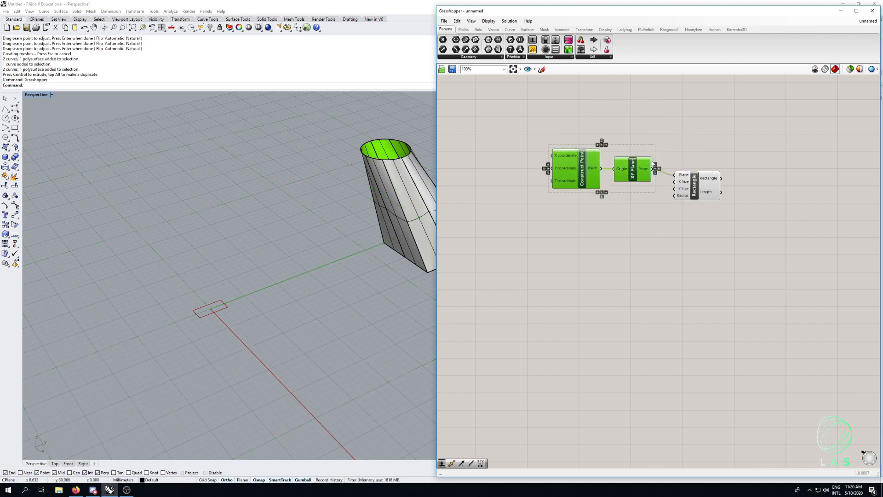
{"action": "left_click", "coordinate": [639, 262]}
Step: Lower the Rectangle component on the canvas, add a number slider set to 10 and connect it to the X Size input
{"action": "left_click_drag", "start_coordinate": [689, 195], "coordinate": [703, 232]}
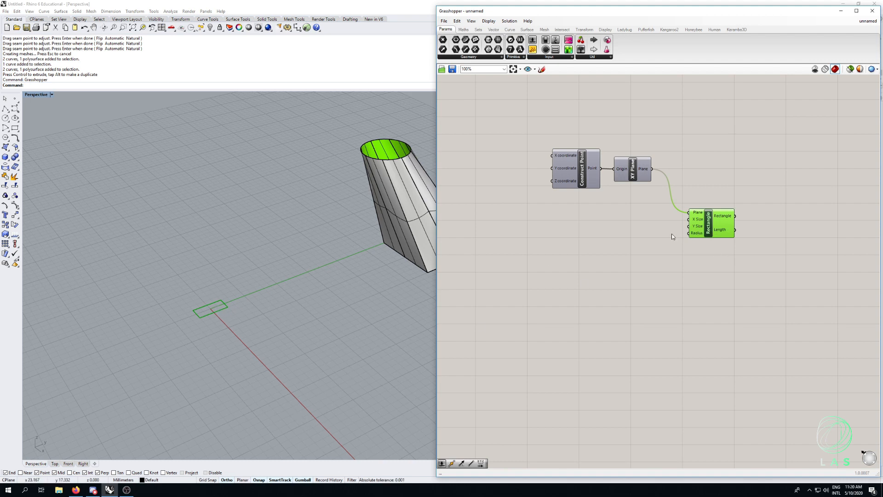
{"action": "double_click", "coordinate": [597, 225]}
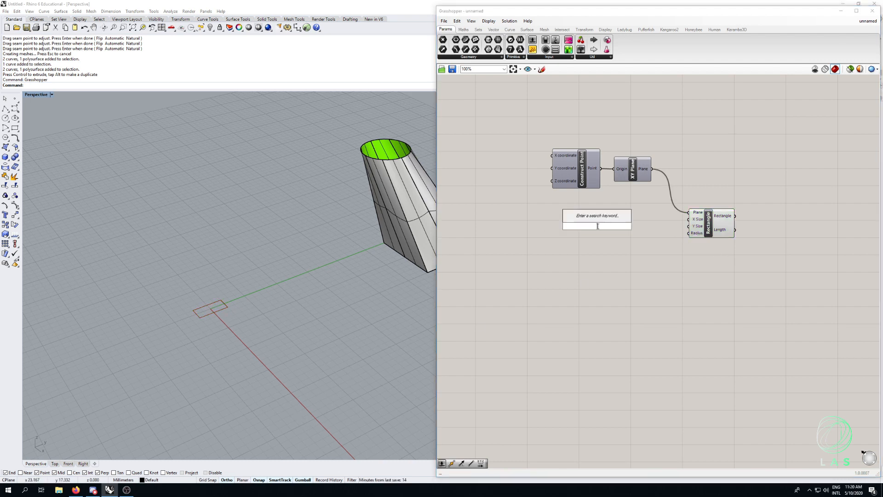
{"action": "type", "text": "10"}
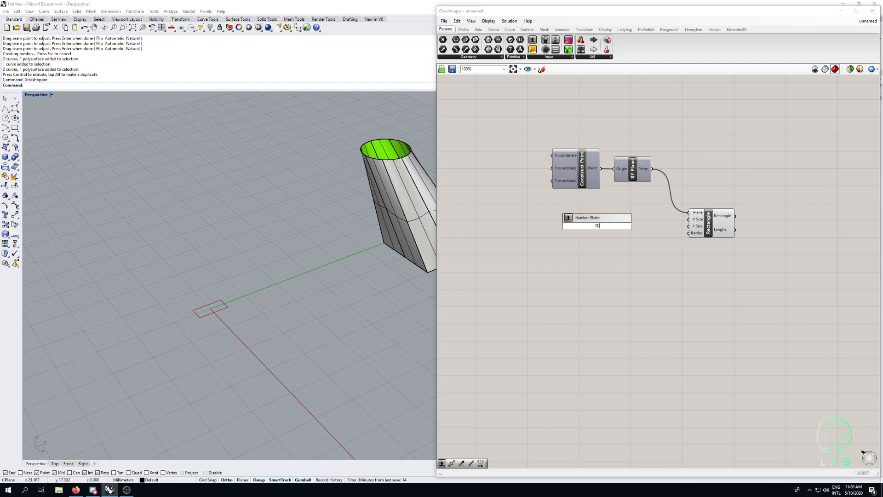
{"action": "key", "text": "Return"}
{"action": "left_click_drag", "start_coordinate": [580, 230], "coordinate": [606, 221]}
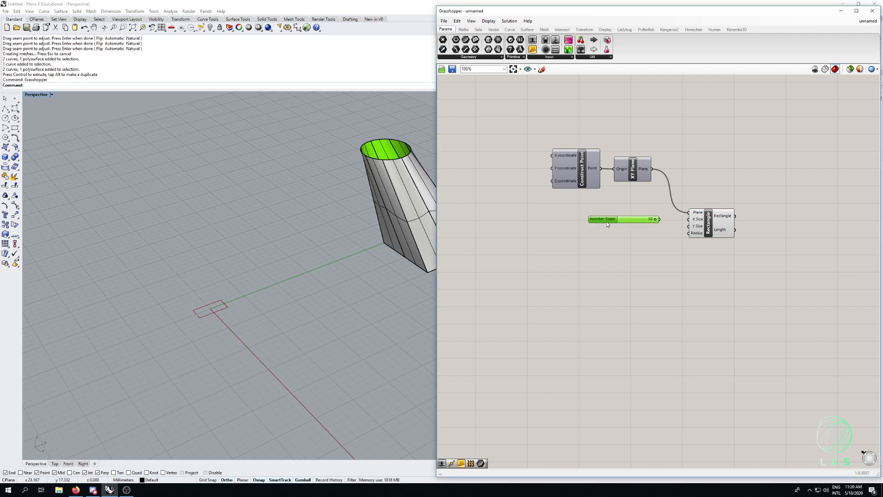
{"action": "left_click_drag", "start_coordinate": [659, 219], "coordinate": [689, 220]}
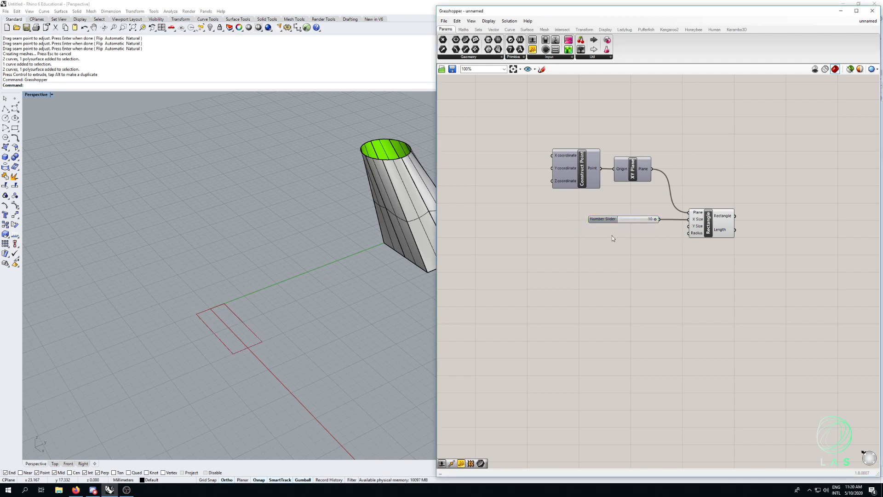
Step: Add a second number slider set to 10 below the first and connect it to the Rectangle's Y Size input
{"action": "double_click", "coordinate": [612, 235]}
{"action": "type", "text": "1"}
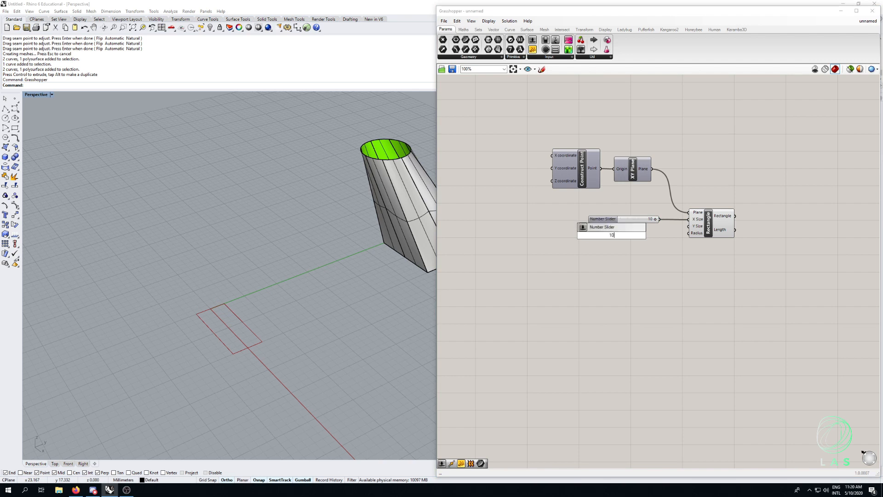
{"action": "type", "text": "0"}
{"action": "key", "text": "Return"}
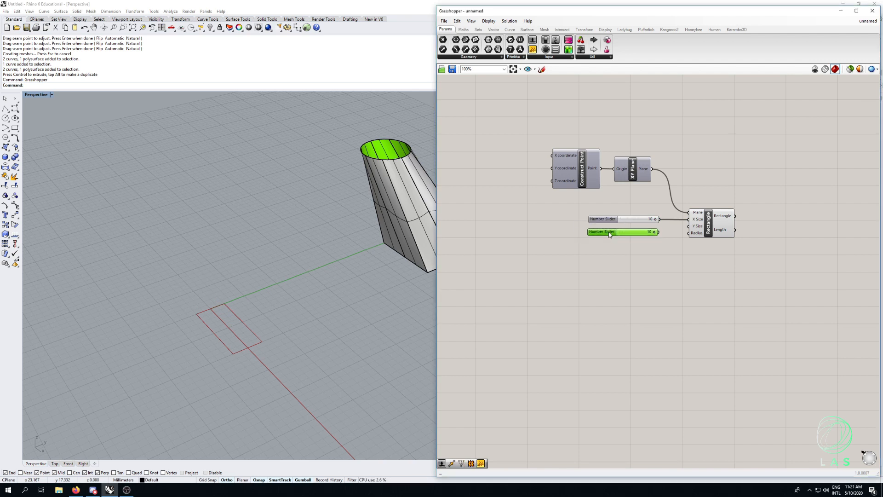
{"action": "left_click_drag", "start_coordinate": [658, 233], "coordinate": [689, 226]}
{"action": "left_click_drag", "start_coordinate": [597, 232], "coordinate": [597, 232]}
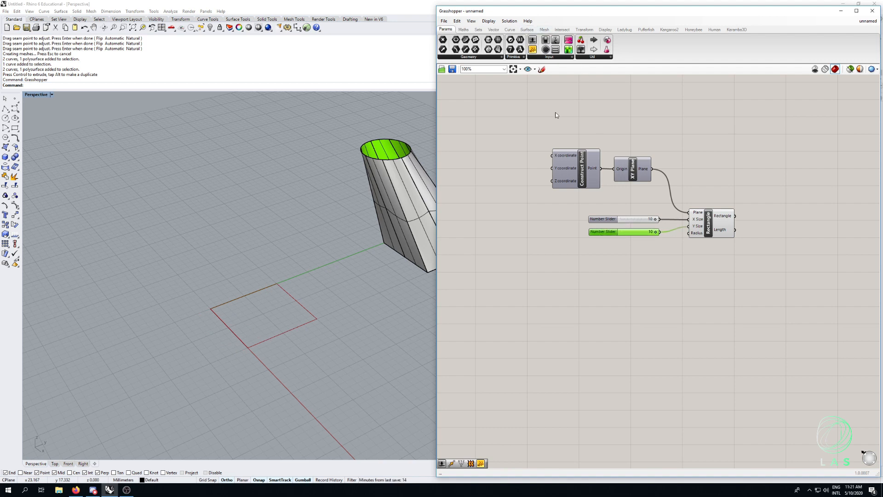
{"action": "left_click", "coordinate": [639, 254]}
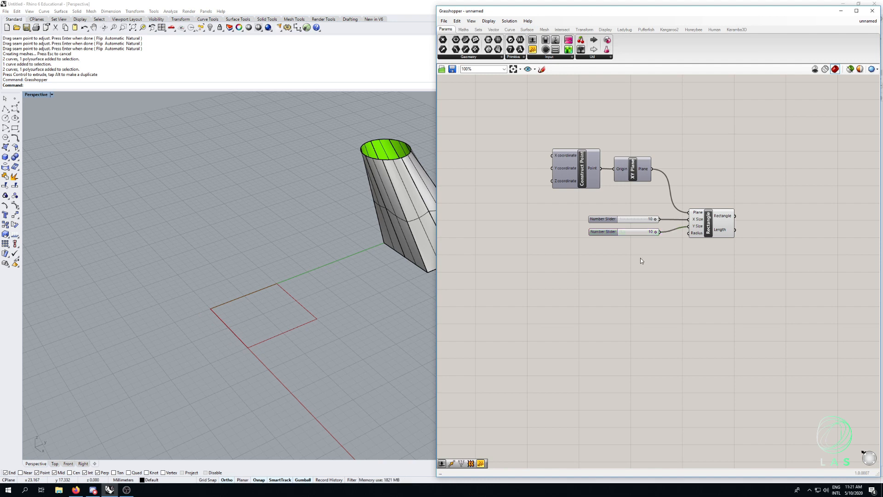
{"action": "right_click_drag", "start_coordinate": [675, 253], "coordinate": [683, 253]}
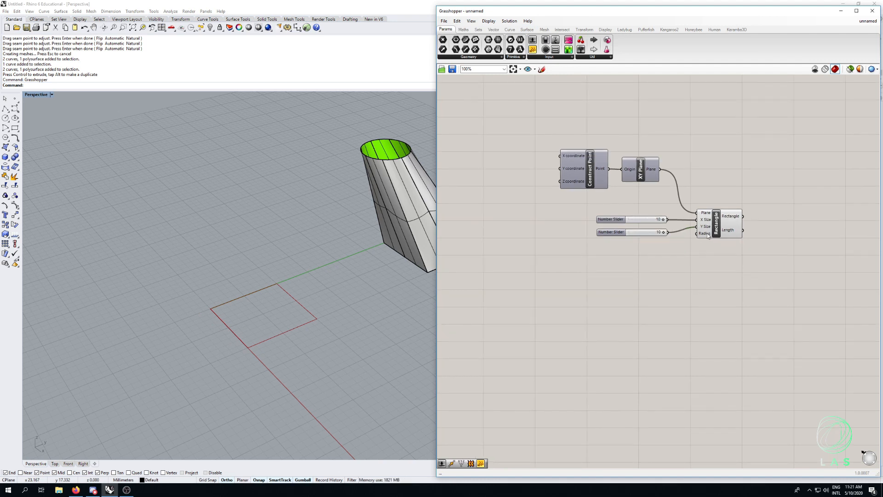
Step: Try rounding the rectangle's corners by connecting a new number slider set to 1 to its Radius input
{"action": "mouse_move", "coordinate": [707, 234]}
{"action": "double_click", "coordinate": [618, 256]}
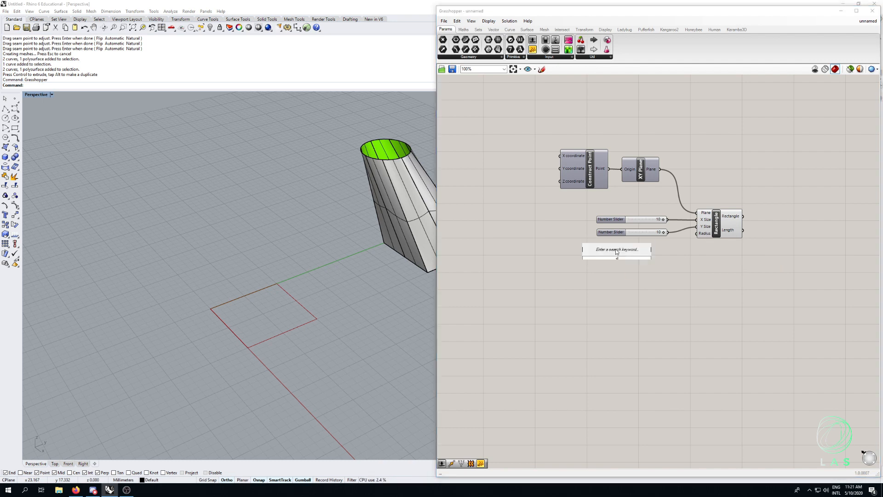
{"action": "type", "text": "1"}
{"action": "key", "text": "Return"}
{"action": "left_click_drag", "start_coordinate": [649, 255], "coordinate": [693, 239]}
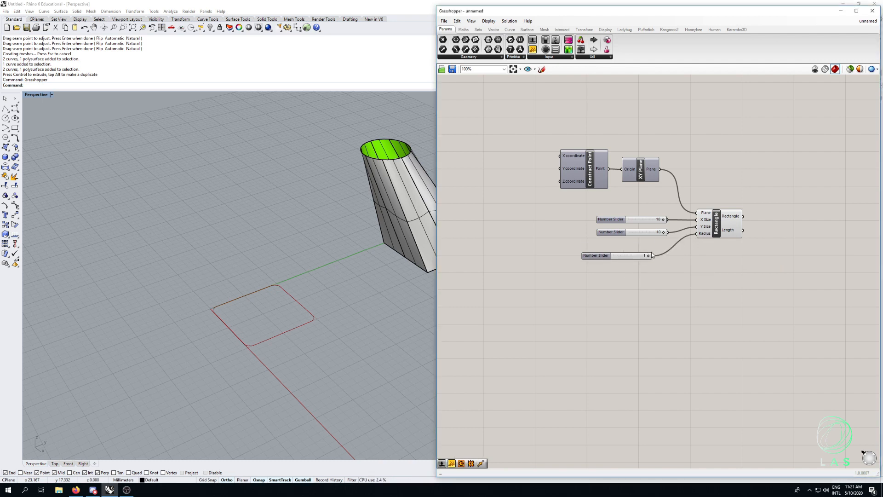
{"action": "scroll", "coordinate": [326, 319], "scroll_direction": "up", "scroll_amount": 3}
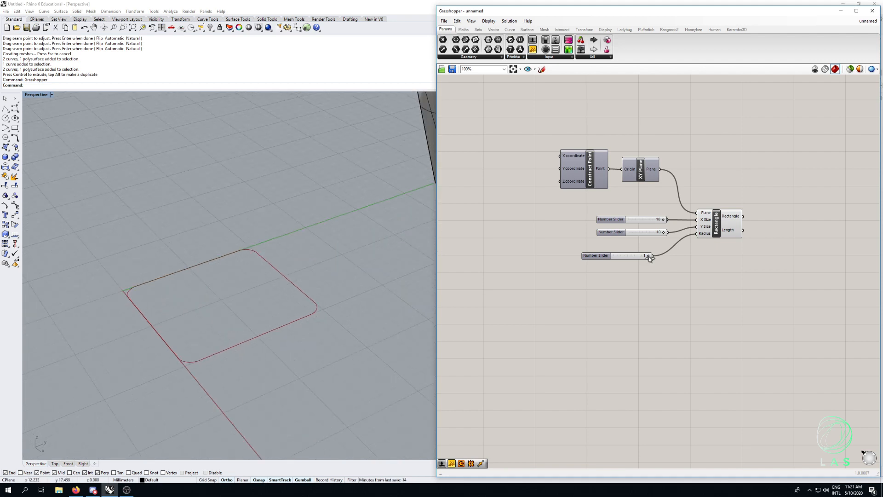
Step: Delete the number slider connected to the Rectangle's Radius input
{"action": "left_click_drag", "start_coordinate": [649, 255], "coordinate": [615, 258]}
{"action": "left_click_drag", "start_coordinate": [666, 288], "coordinate": [588, 246]}
{"action": "key", "text": "Delete"}
{"action": "scroll", "coordinate": [696, 260], "scroll_direction": "down", "scroll_amount": 1}
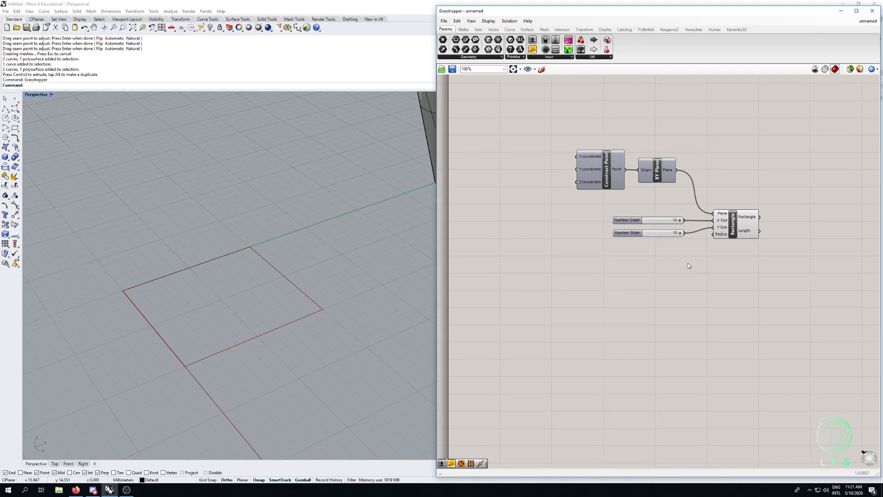
{"action": "scroll", "coordinate": [170, 290], "scroll_direction": "down", "scroll_amount": 3}
{"action": "right_click_drag", "start_coordinate": [172, 289], "coordinate": [345, 230]}
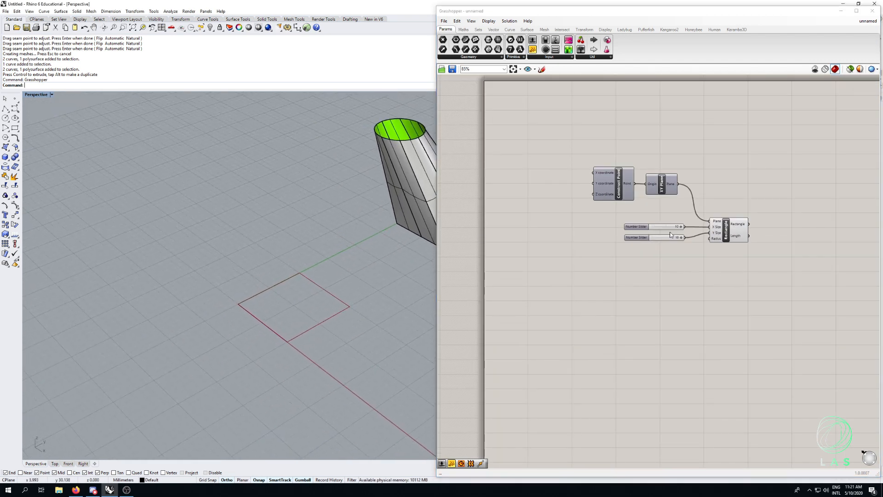
Step: Examine the X Size slider's rounding and numeric domain settings, and close them without changes
{"action": "scroll", "coordinate": [679, 228], "scroll_direction": "up", "scroll_amount": 2}
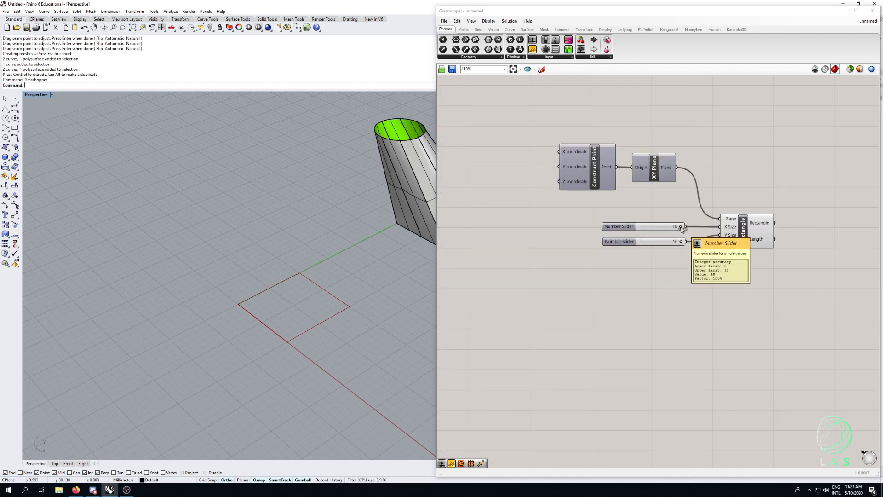
{"action": "mouse_move", "coordinate": [681, 227]}
{"action": "left_mouse_down"}
{"action": "mouse_move", "coordinate": [653, 236]}
{"action": "mouse_move", "coordinate": [685, 236]}
{"action": "left_mouse_up"}
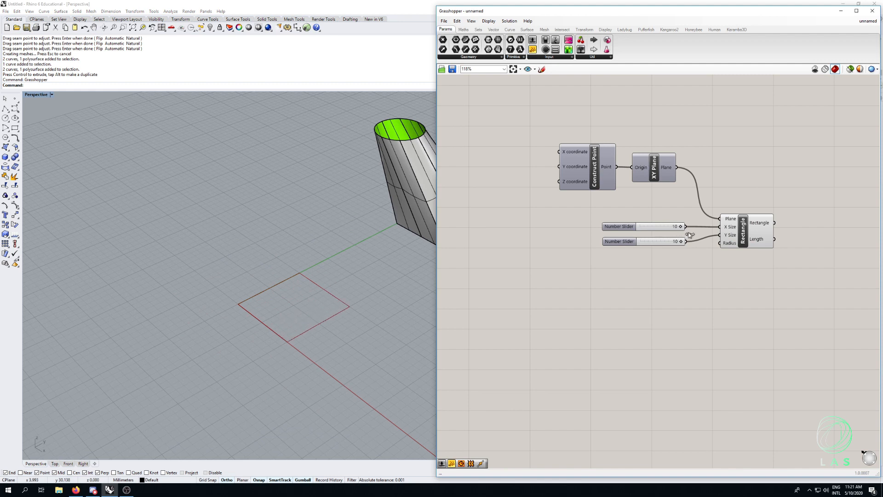
{"action": "right_click_drag", "start_coordinate": [719, 252], "coordinate": [733, 252]}
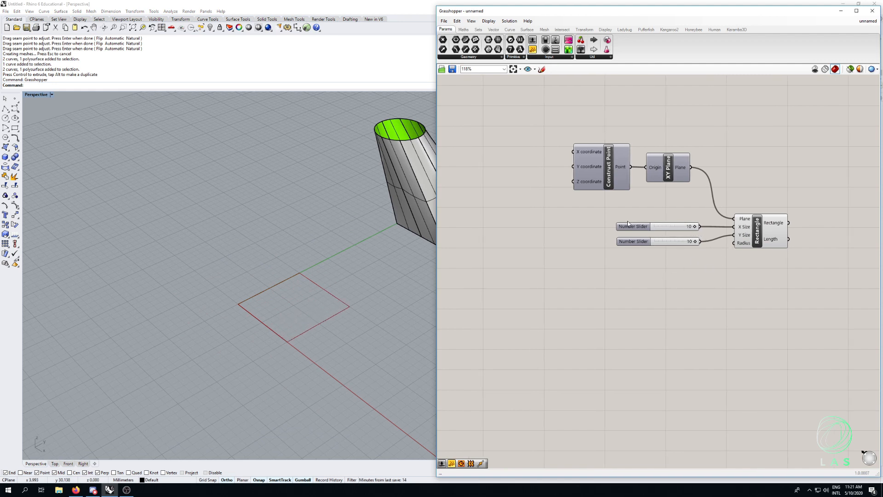
{"action": "double_click", "coordinate": [634, 227]}
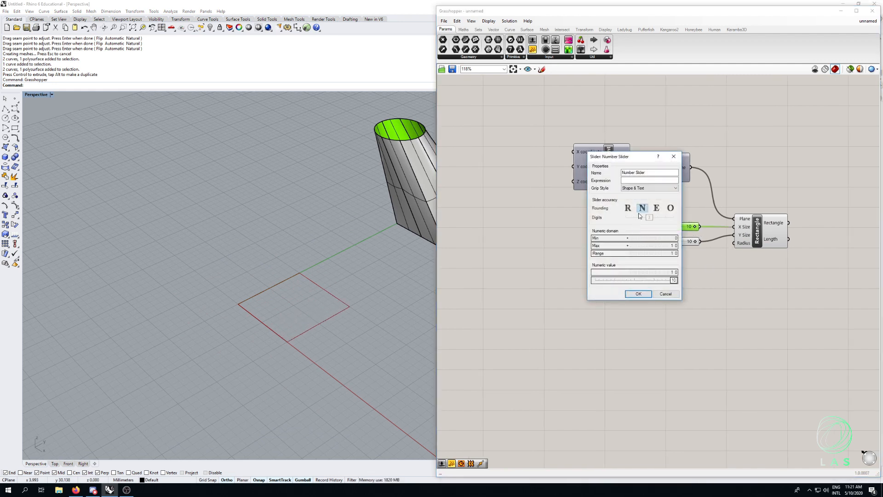
{"action": "left_click_drag", "start_coordinate": [630, 159], "coordinate": [495, 140]}
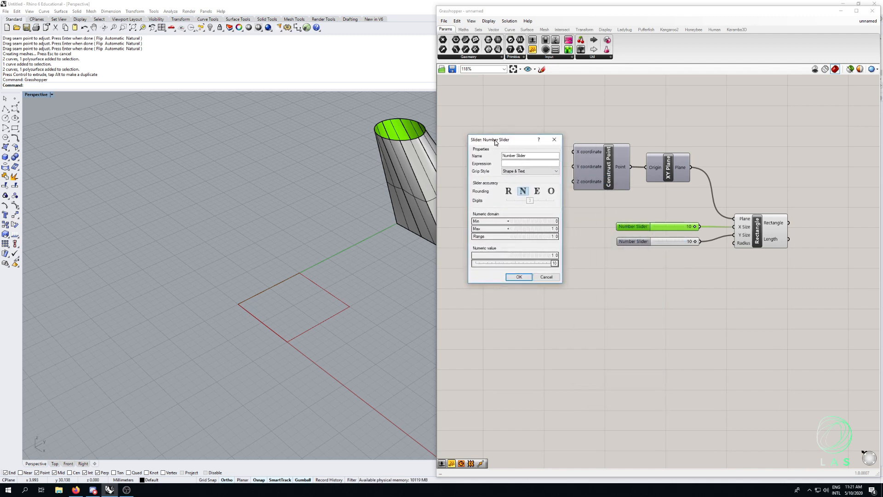
{"action": "left_click", "coordinate": [545, 277]}
{"action": "left_click", "coordinate": [645, 291]}
Step: Add a Circle component with Plane and Radius inputs and place it below the Rectangle component
{"action": "scroll", "coordinate": [645, 292], "scroll_direction": "down", "scroll_amount": 3}
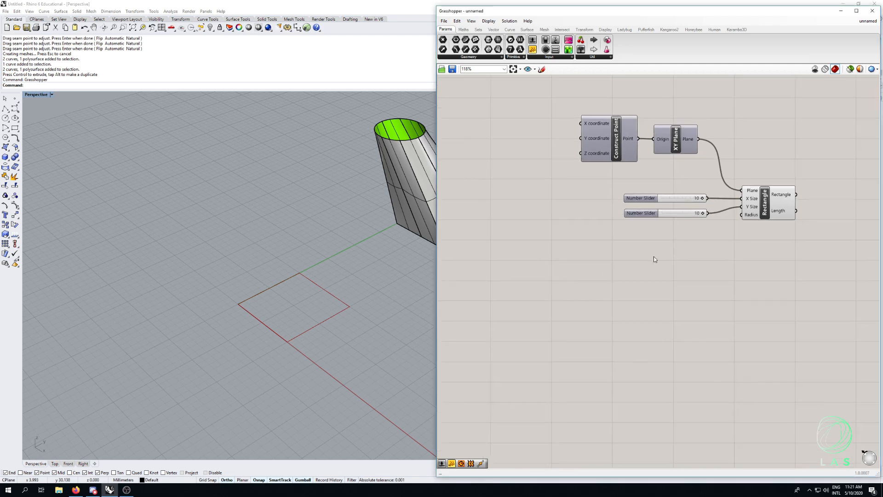
{"action": "scroll", "coordinate": [656, 288], "scroll_direction": "up", "scroll_amount": 2}
{"action": "double_click", "coordinate": [627, 318]}
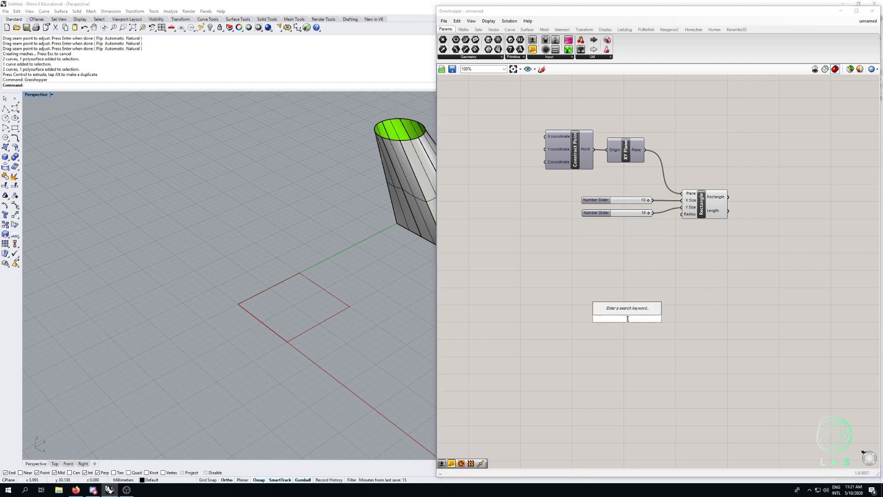
{"action": "type", "text": "cir"}
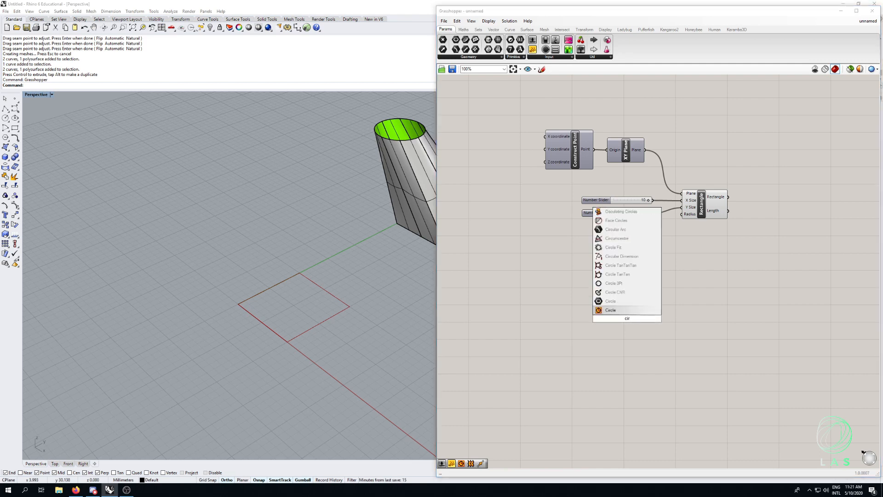
{"action": "left_click", "coordinate": [600, 313]}
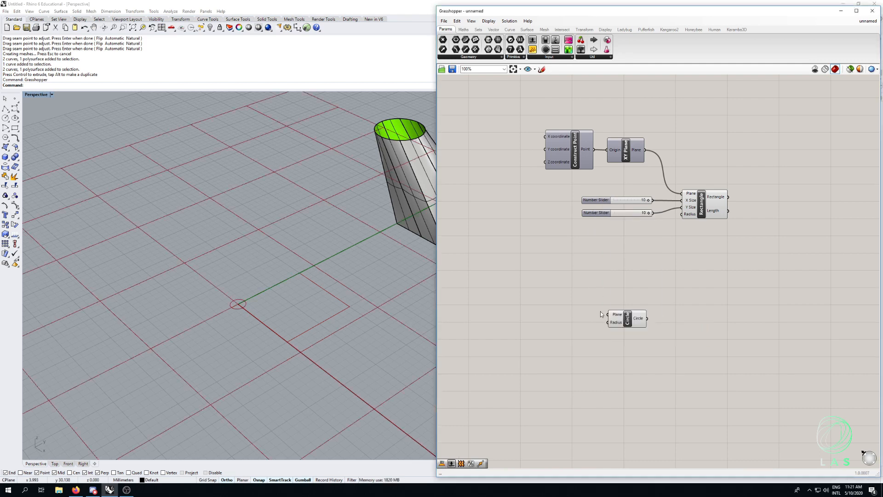
{"action": "left_click_drag", "start_coordinate": [617, 319], "coordinate": [686, 315]}
{"action": "left_click", "coordinate": [611, 250]}
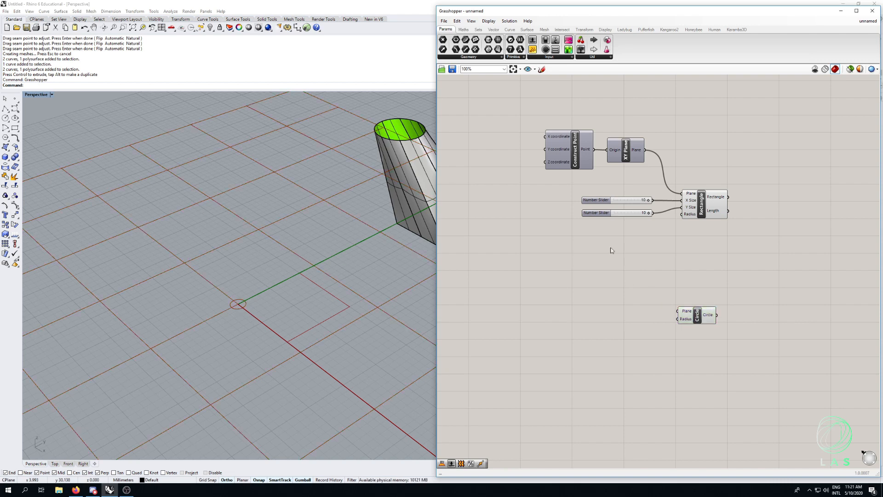
Step: Add a second XY Plane component and connect its Plane output to the Circle's Plane input
{"action": "double_click", "coordinate": [602, 294]}
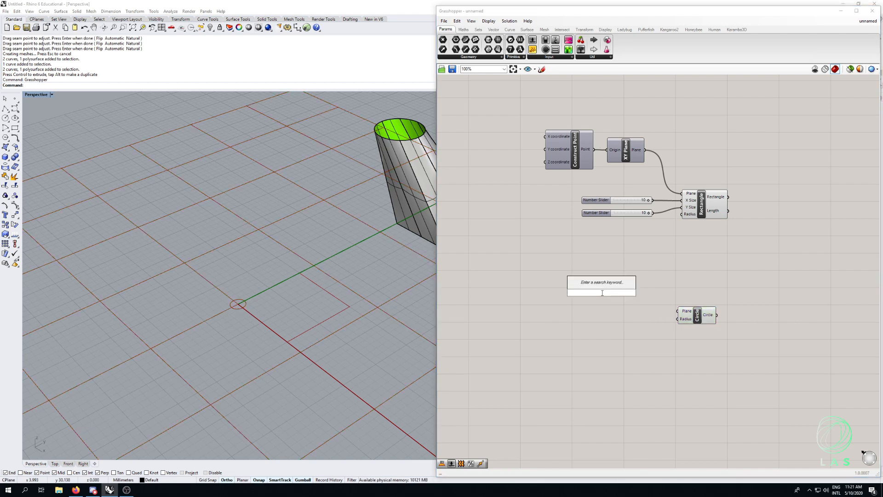
{"action": "type", "text": "xy"}
{"action": "left_click", "coordinate": [587, 285]}
{"action": "left_click_drag", "start_coordinate": [608, 293], "coordinate": [693, 317]}
Step: Add a second Construct Point component and connect its Point output to the lower XY Plane's Origin input
{"action": "left_click", "coordinate": [568, 144]}
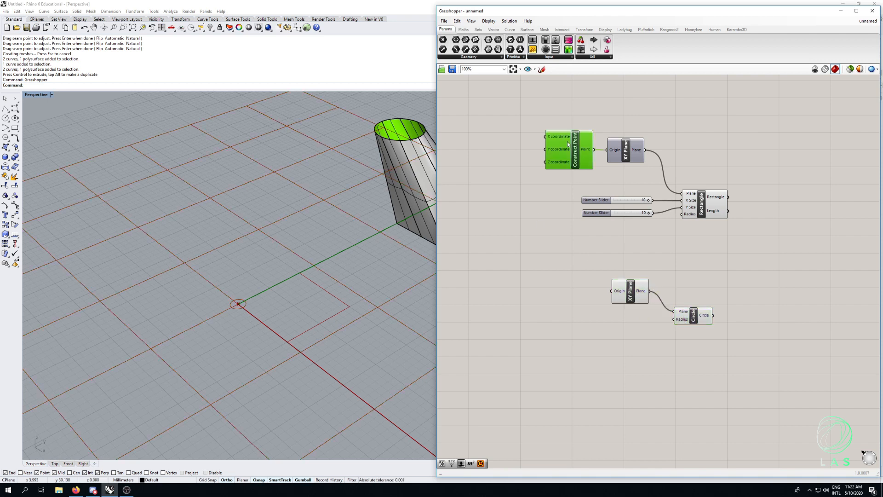
{"action": "double_click", "coordinate": [539, 297]}
{"action": "type", "text": "con"}
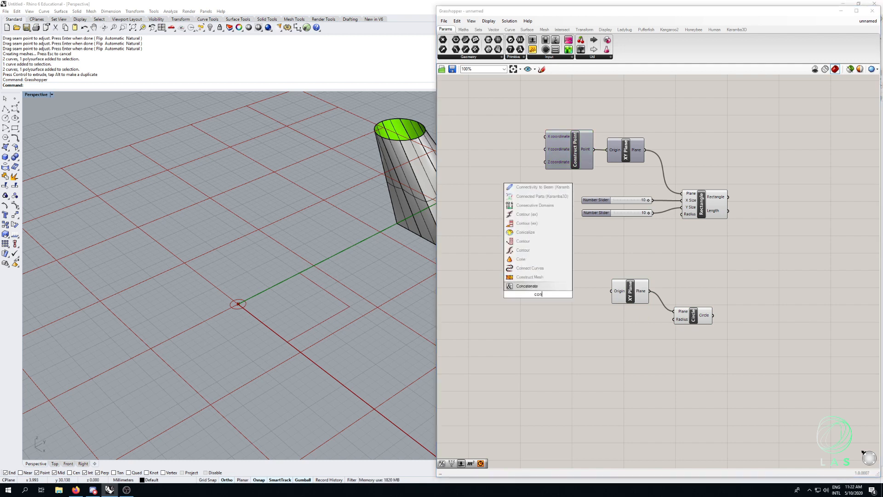
{"action": "type", "text": "struc"}
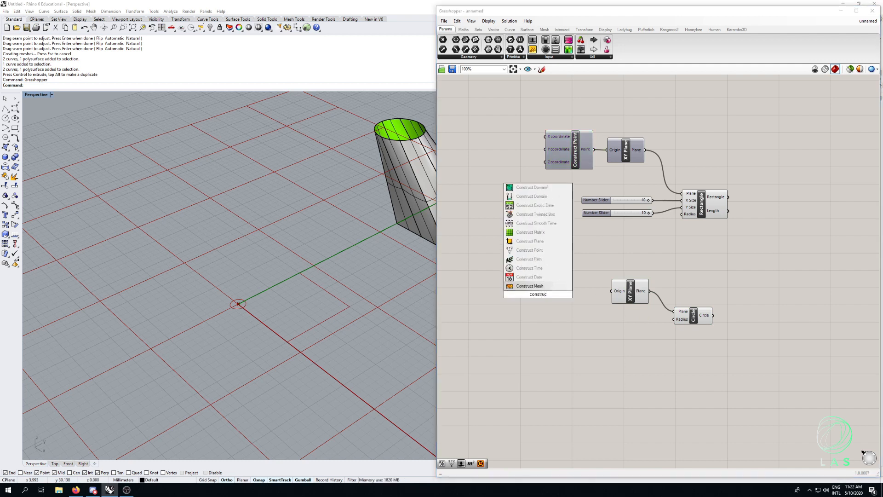
{"action": "type", "text": "t point"}
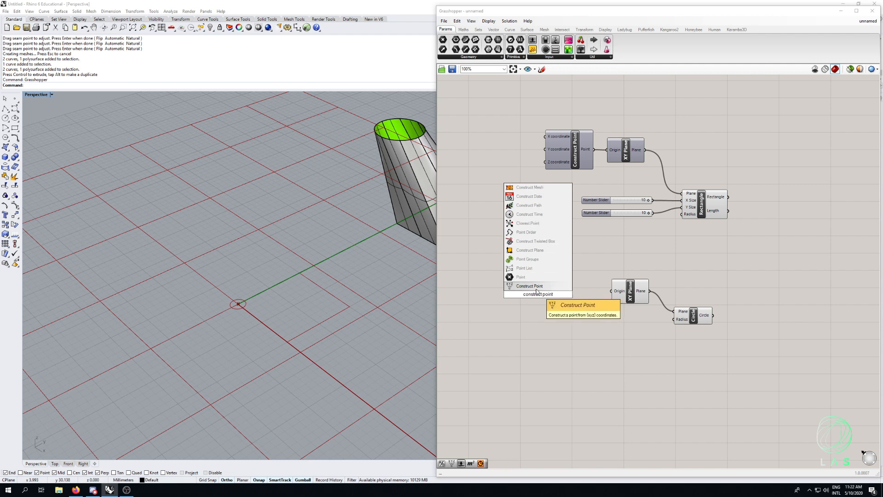
{"action": "key", "text": "Return"}
{"action": "left_click_drag", "start_coordinate": [544, 300], "coordinate": [576, 289]}
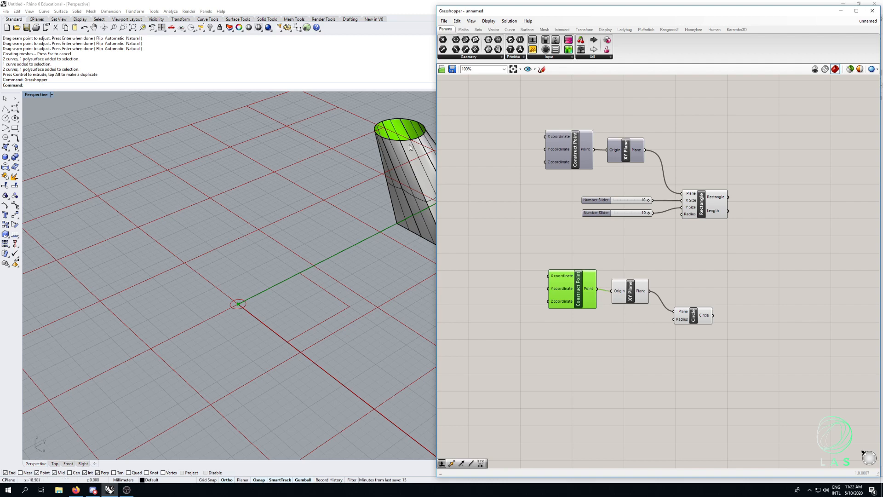
Step: Add a number slider set to 15 and connect it to the lower Construct Point's Z coordinate input
{"action": "right_click_drag", "start_coordinate": [528, 335], "coordinate": [542, 331]}
{"action": "left_click", "coordinate": [498, 335]}
{"action": "double_click", "coordinate": [498, 333]}
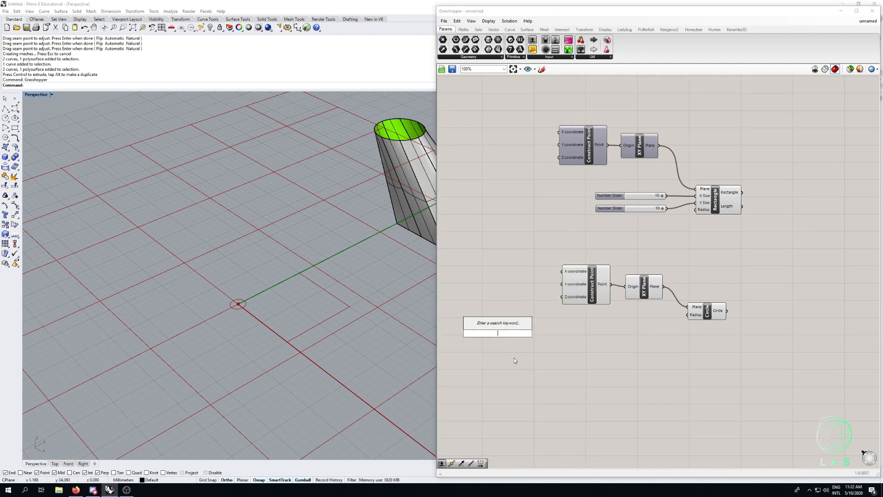
{"action": "type", "text": "15"}
{"action": "key", "text": "Return"}
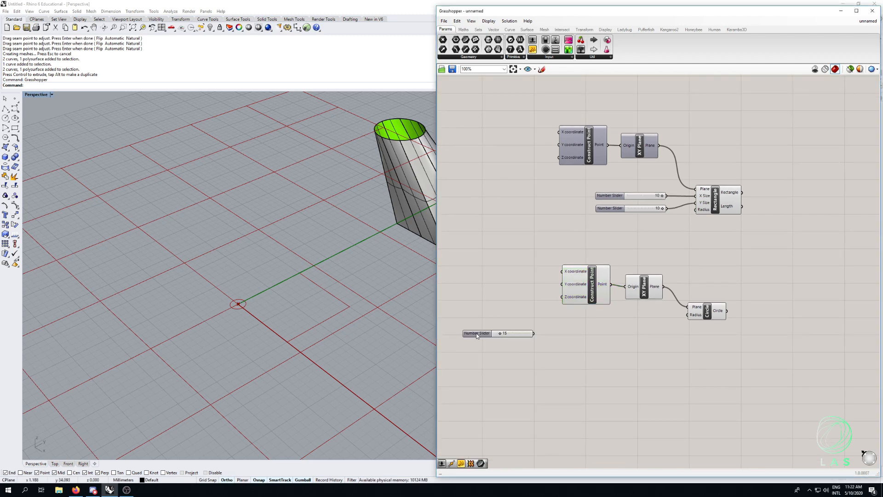
{"action": "left_click_drag", "start_coordinate": [476, 333], "coordinate": [480, 298]}
{"action": "left_click_drag", "start_coordinate": [546, 300], "coordinate": [562, 297]}
{"action": "right_click_drag", "start_coordinate": [216, 216], "coordinate": [232, 207]}
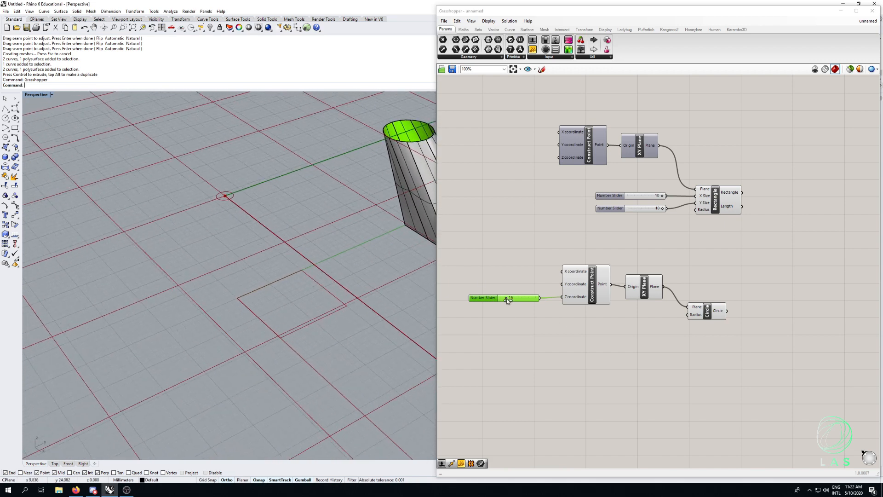
{"action": "left_click_drag", "start_coordinate": [507, 299], "coordinate": [509, 301]}
{"action": "right_click_drag", "start_coordinate": [660, 344], "coordinate": [664, 344]}
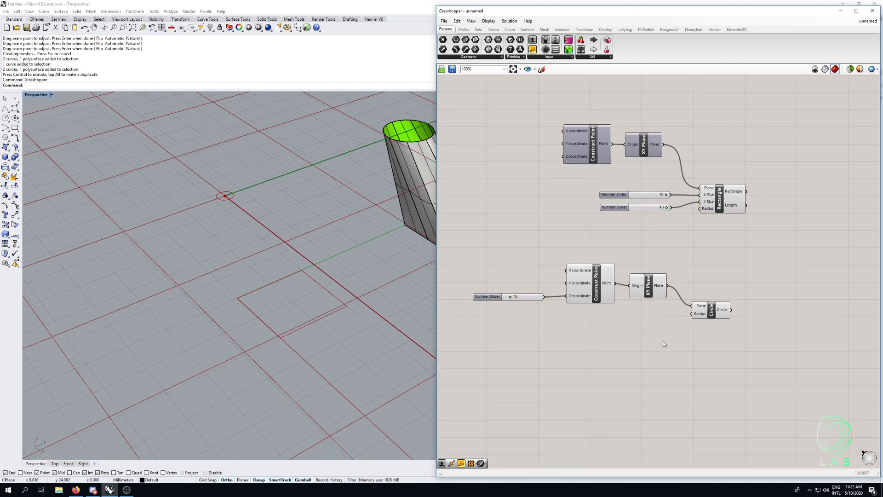
Step: Turn off the preview of the lower Construct Point and XY Plane components
{"action": "left_click_drag", "start_coordinate": [664, 344], "coordinate": [471, 255]}
{"action": "middle_click", "coordinate": [582, 283]}
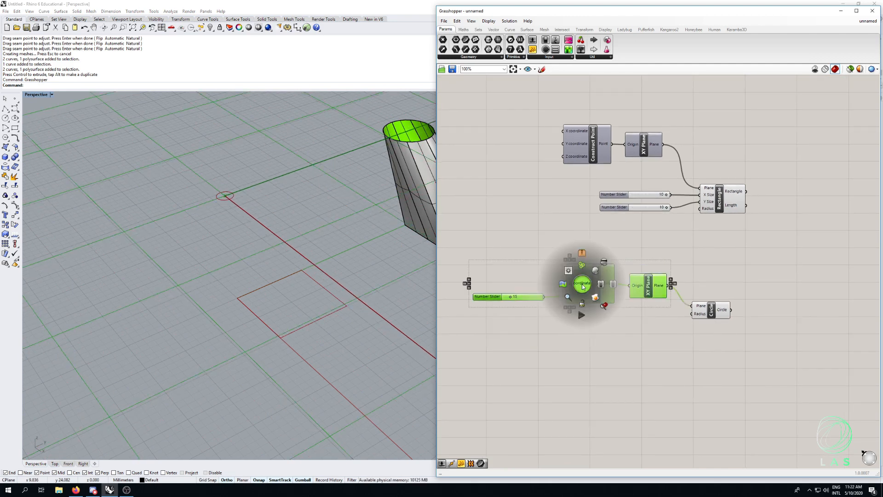
{"action": "left_click", "coordinate": [605, 264]}
{"action": "left_click", "coordinate": [616, 357]}
{"action": "right_click_drag", "start_coordinate": [616, 356], "coordinate": [599, 348]}
Step: Lower the Circle component slightly, add a number slider set to 5 and connect it to the Circle's Radius input
{"action": "left_click", "coordinate": [696, 306]}
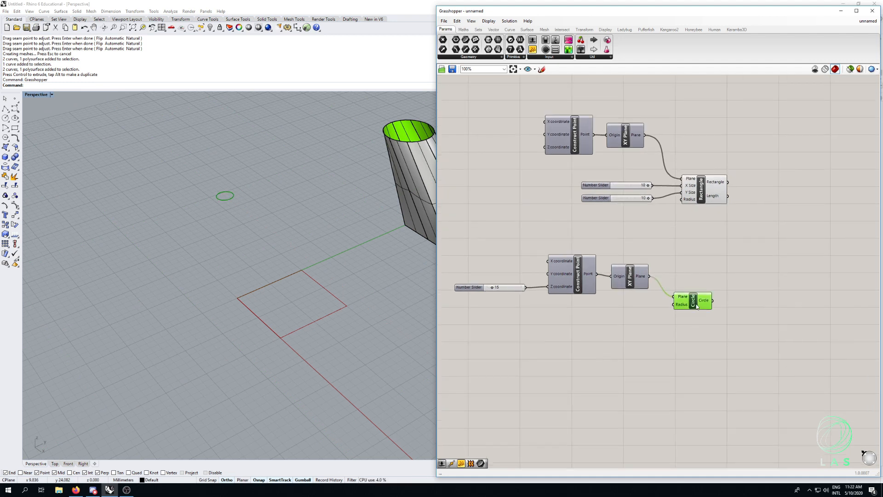
{"action": "left_click_drag", "start_coordinate": [697, 306], "coordinate": [702, 311]}
{"action": "double_click", "coordinate": [601, 330]}
{"action": "type", "text": "5"}
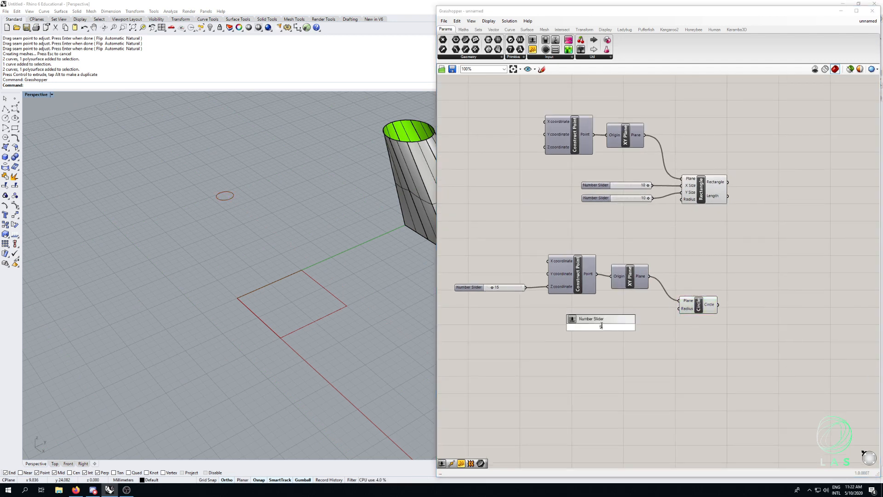
{"action": "key", "text": "Return"}
{"action": "left_click_drag", "start_coordinate": [603, 323], "coordinate": [604, 322]}
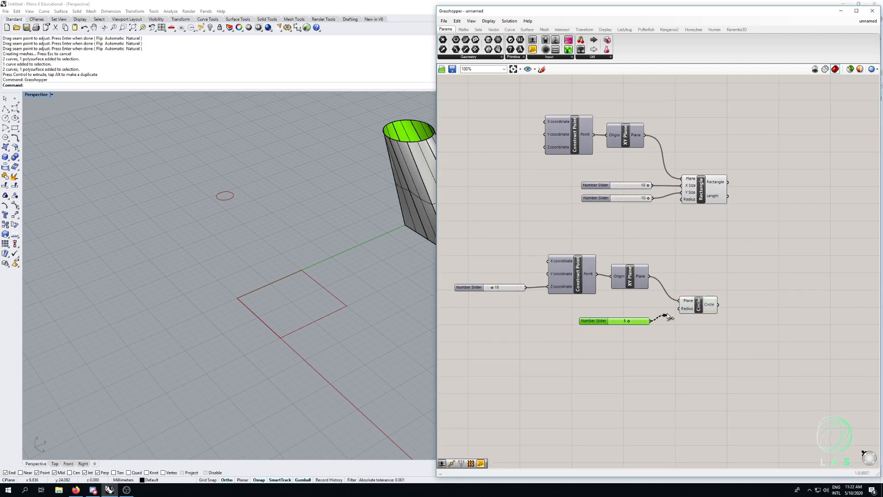
{"action": "left_click_drag", "start_coordinate": [678, 312], "coordinate": [679, 309]}
{"action": "right_click_drag", "start_coordinate": [316, 246], "coordinate": [276, 257]}
{"action": "mouse_move", "coordinate": [628, 320]}
{"action": "left_mouse_down"}
{"action": "mouse_move", "coordinate": [617, 321]}
{"action": "mouse_move", "coordinate": [630, 324]}
{"action": "left_mouse_up"}
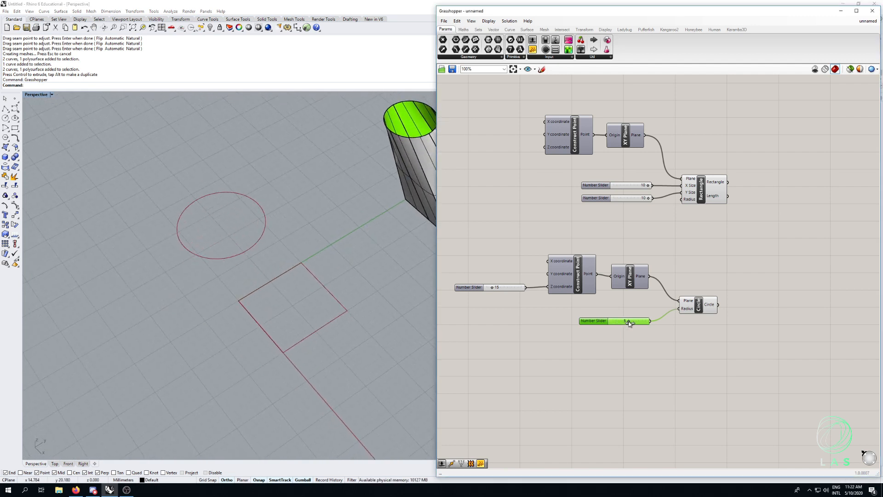
Step: Add a Loft component to the right of the Rectangle and Circle components
{"action": "right_click_drag", "start_coordinate": [293, 292], "coordinate": [290, 255]}
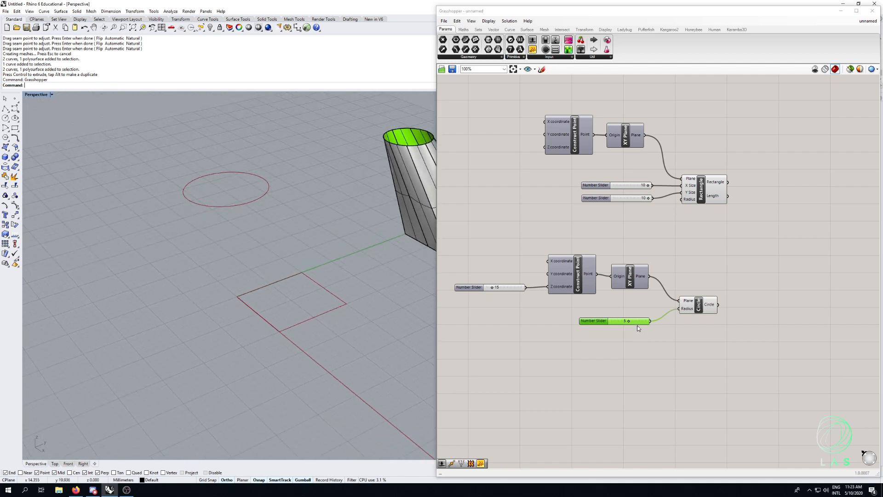
{"action": "left_click_drag", "start_coordinate": [629, 321], "coordinate": [629, 322]}
{"action": "right_click_drag", "start_coordinate": [680, 341], "coordinate": [580, 347]}
{"action": "left_click_drag", "start_coordinate": [663, 348], "coordinate": [575, 155]}
{"action": "right_click_drag", "start_coordinate": [705, 272], "coordinate": [696, 270]}
{"action": "left_click", "coordinate": [697, 263]}
{"action": "double_click", "coordinate": [700, 248]}
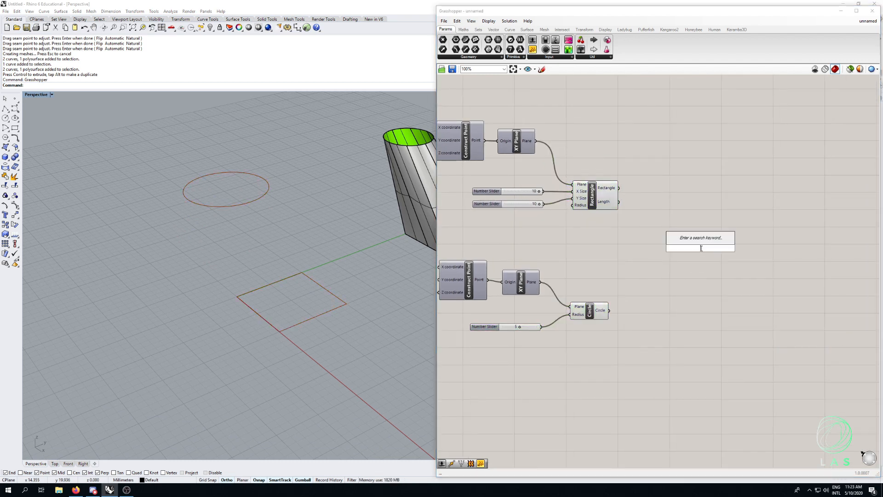
{"action": "type", "text": "loft"}
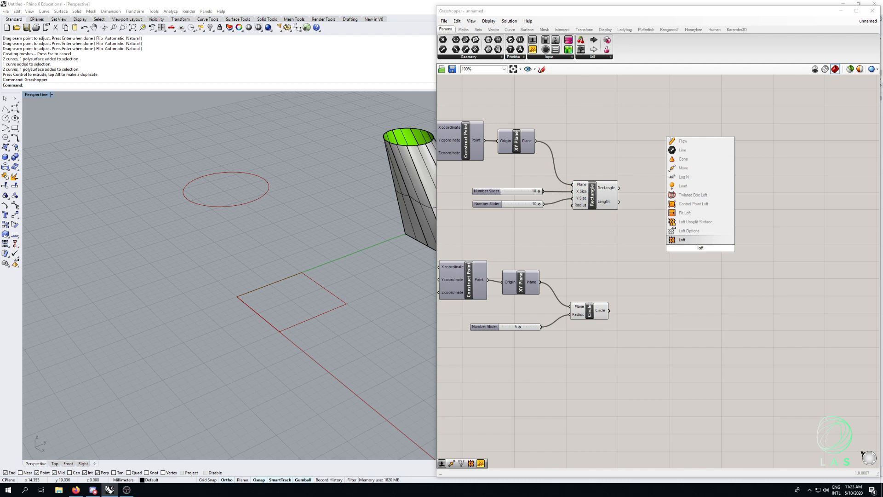
{"action": "left_click", "coordinate": [682, 240]}
{"action": "left_click_drag", "start_coordinate": [700, 246], "coordinate": [726, 245]}
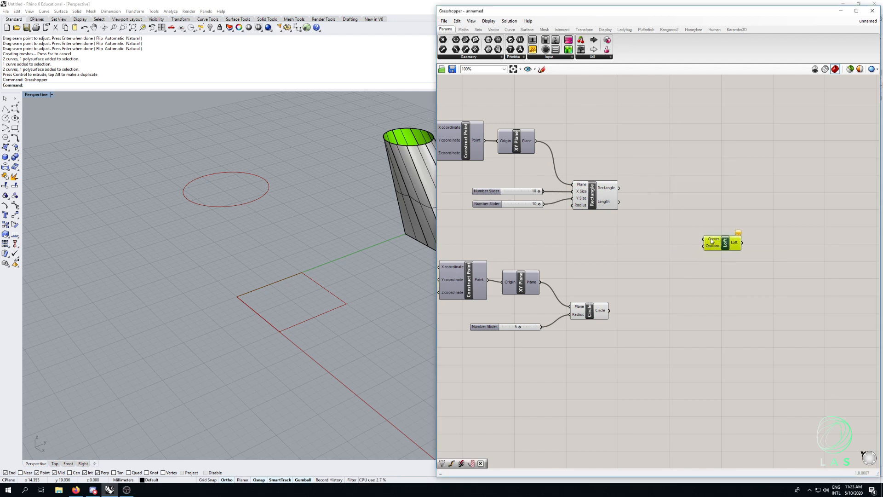
Step: Connect both the Rectangle output and the Circle output to the Loft component's Curves input
{"action": "scroll", "coordinate": [706, 241], "scroll_direction": "up", "scroll_amount": 6}
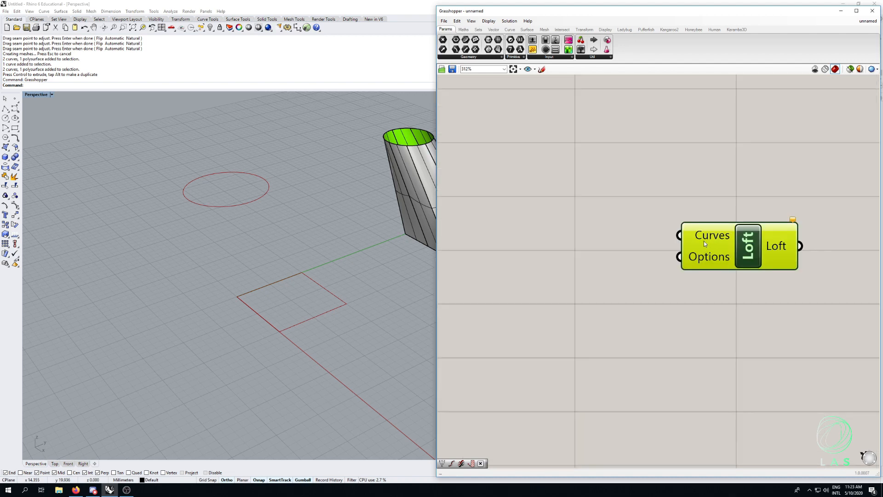
{"action": "scroll", "coordinate": [695, 243], "scroll_direction": "down", "scroll_amount": 6}
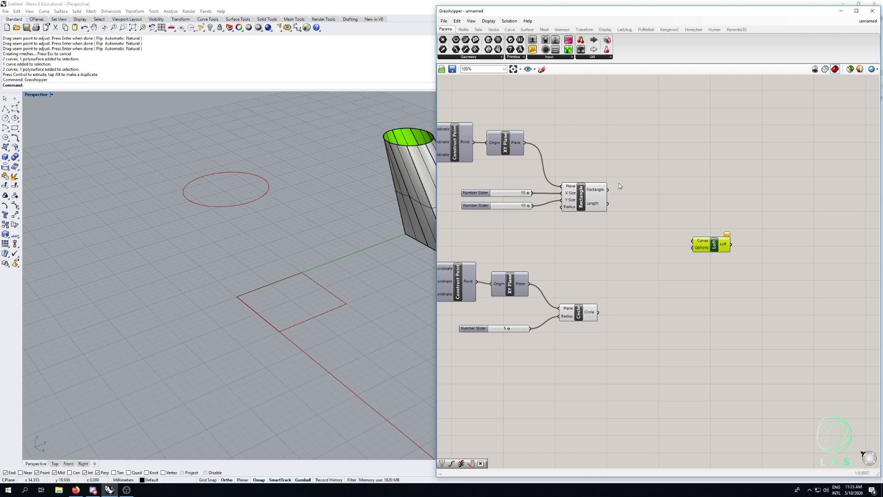
{"action": "left_click_drag", "start_coordinate": [609, 190], "coordinate": [695, 243]}
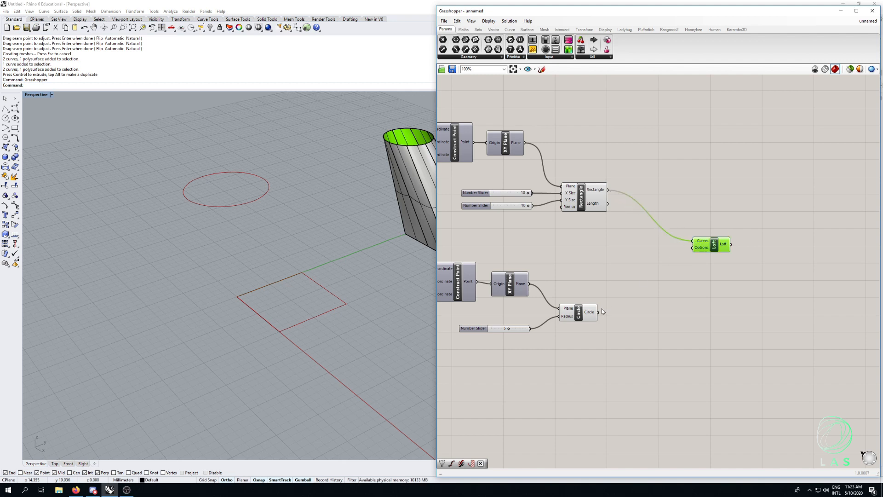
{"action": "left_click_drag", "start_coordinate": [598, 312], "coordinate": [672, 251]}
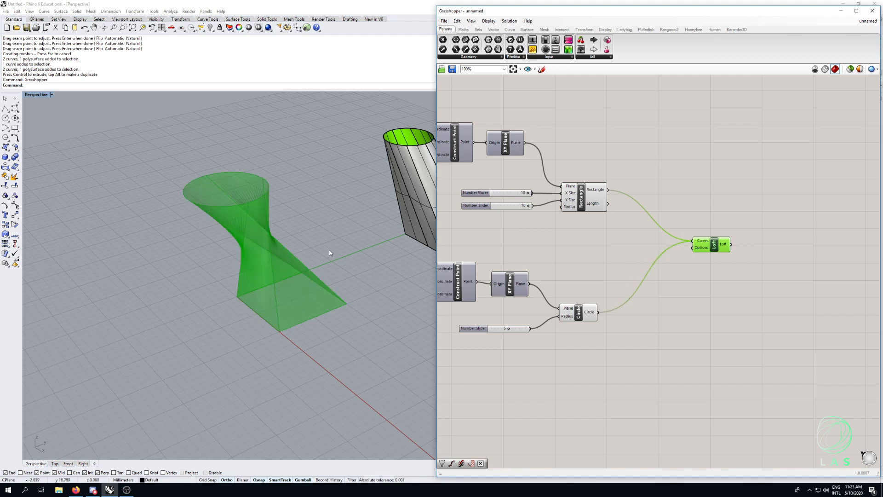
{"action": "right_click_drag", "start_coordinate": [331, 253], "coordinate": [352, 255]}
{"action": "right_click_drag", "start_coordinate": [370, 227], "coordinate": [374, 221]}
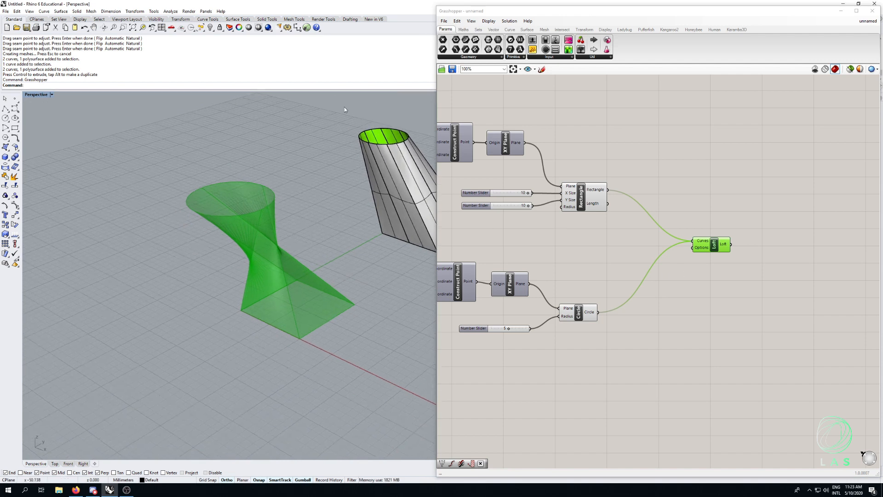
{"action": "left_click_drag", "start_coordinate": [408, 107], "coordinate": [377, 170]}
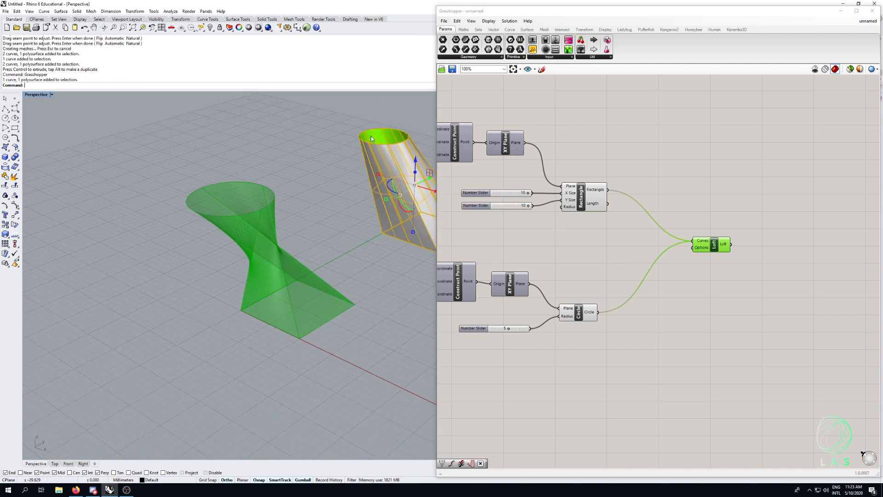
{"action": "left_click", "coordinate": [299, 191]}
Step: Add a Seam component below the Loft and connect the Circle output to its Curve input
{"action": "right_click_drag", "start_coordinate": [712, 261], "coordinate": [713, 253]}
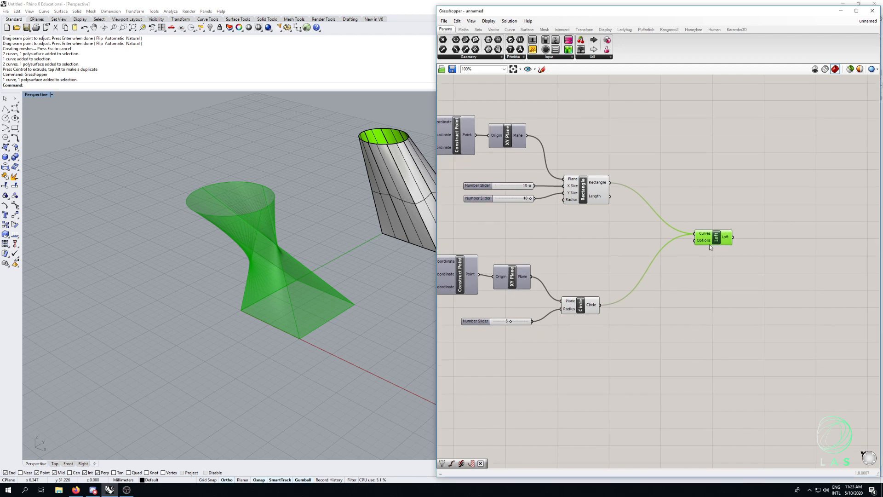
{"action": "double_click", "coordinate": [671, 290]}
{"action": "type", "text": "seam"}
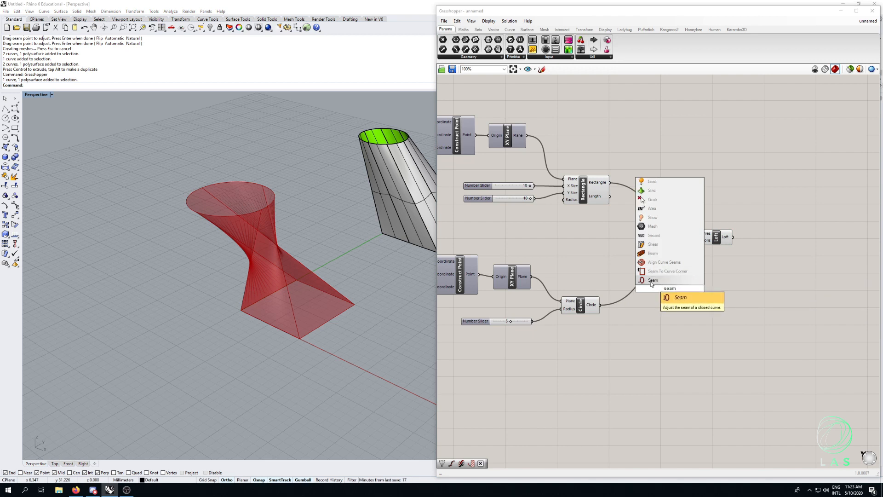
{"action": "left_click", "coordinate": [651, 281]}
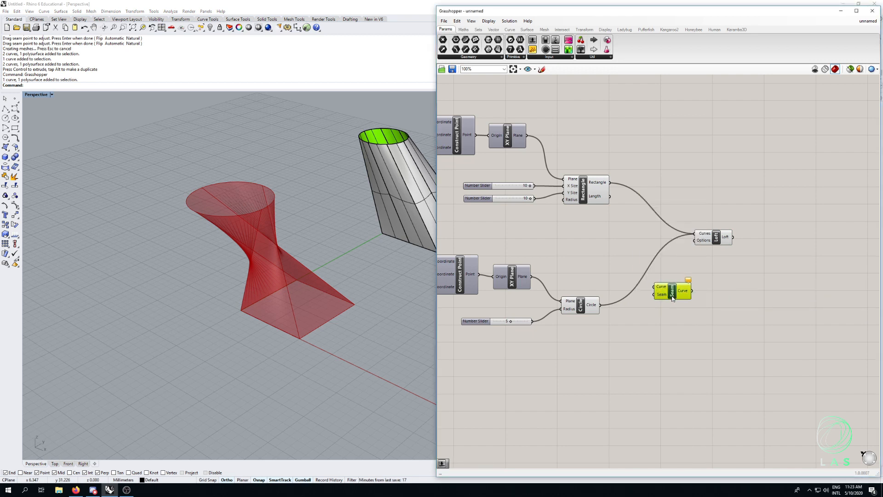
{"action": "left_click_drag", "start_coordinate": [600, 305], "coordinate": [678, 326]}
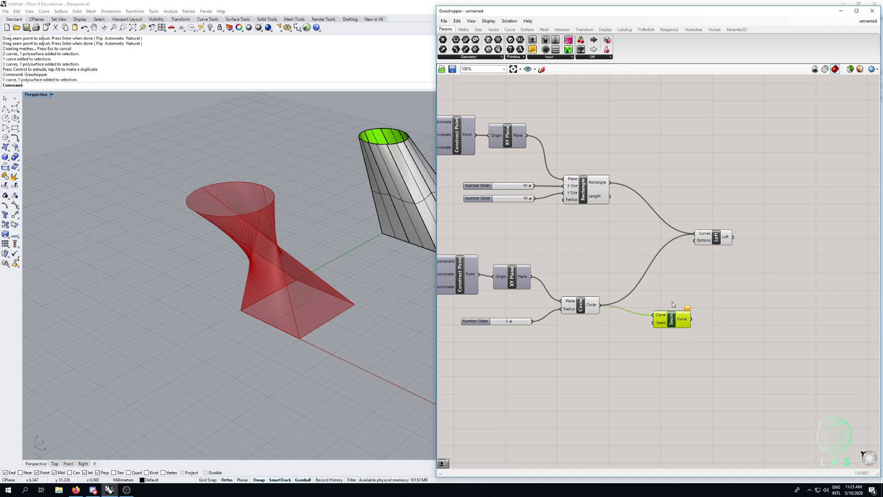
Step: Replace the Circle's wire into the Loft's Curves input with the Seam's Curve output, keeping the Rectangle connected, and lower the Seam component
{"action": "left_click_drag", "start_coordinate": [600, 305], "coordinate": [693, 234]}
{"action": "left_click_drag", "start_coordinate": [691, 319], "coordinate": [695, 234]}
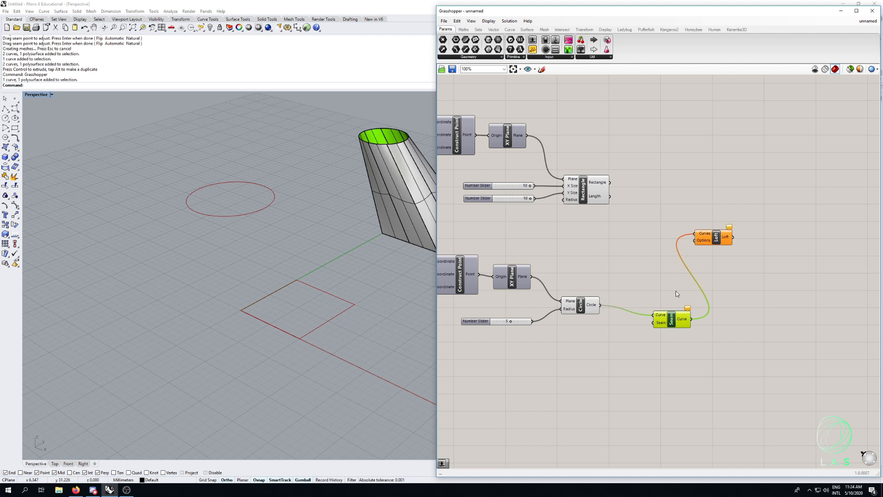
{"action": "key", "text": "ctrl+z"}
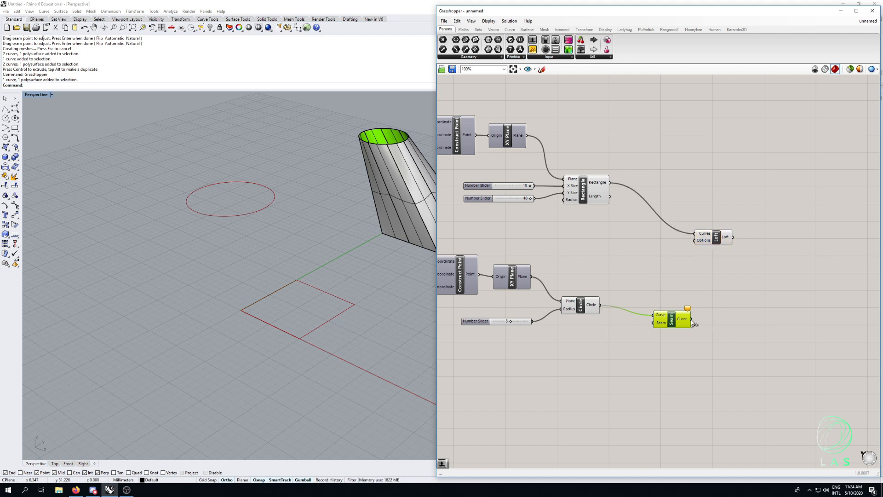
{"action": "left_click_drag", "start_coordinate": [693, 322], "coordinate": [694, 233]}
{"action": "left_click_drag", "start_coordinate": [669, 328], "coordinate": [663, 326]}
{"action": "right_click_drag", "start_coordinate": [662, 325], "coordinate": [674, 308]}
{"action": "left_click_drag", "start_coordinate": [674, 307], "coordinate": [674, 328]}
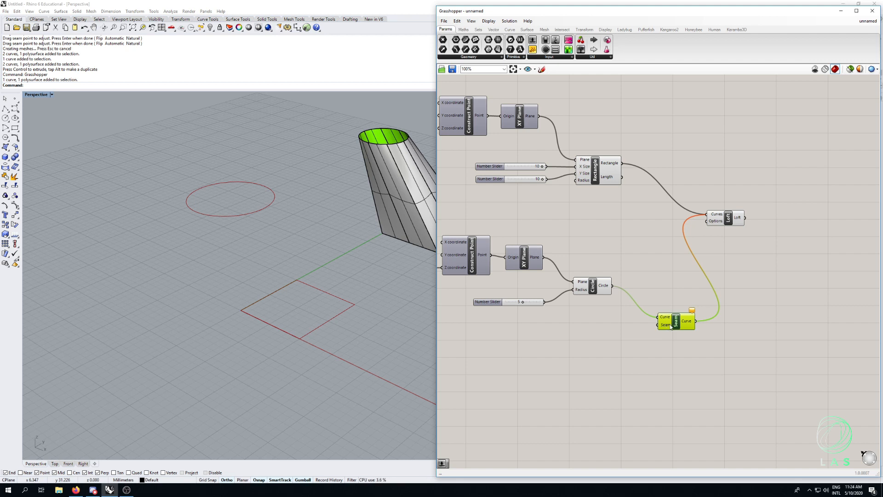
Step: Reparameterize the Seam component's Curve input
{"action": "double_click", "coordinate": [601, 331]}
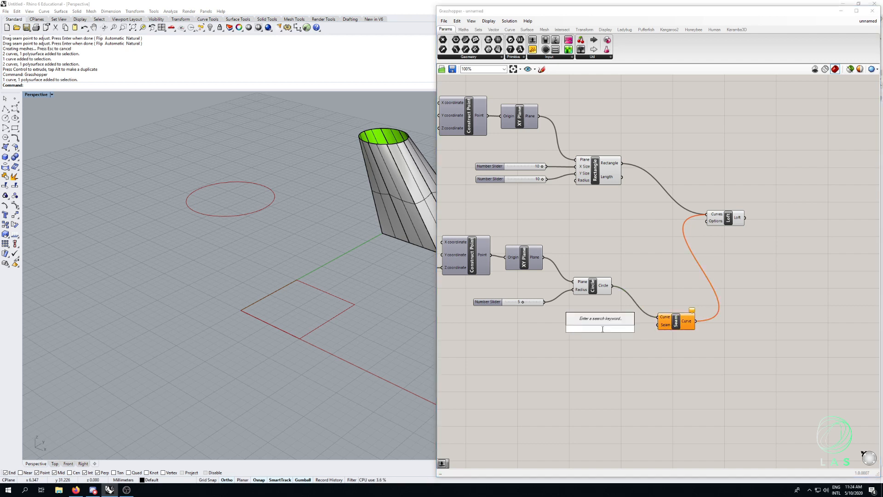
{"action": "left_click", "coordinate": [619, 361]}
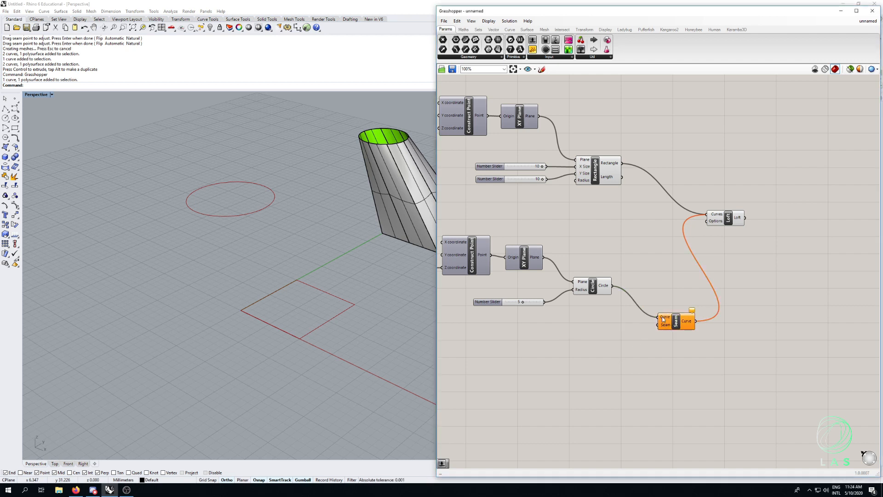
{"action": "right_click", "coordinate": [663, 319]}
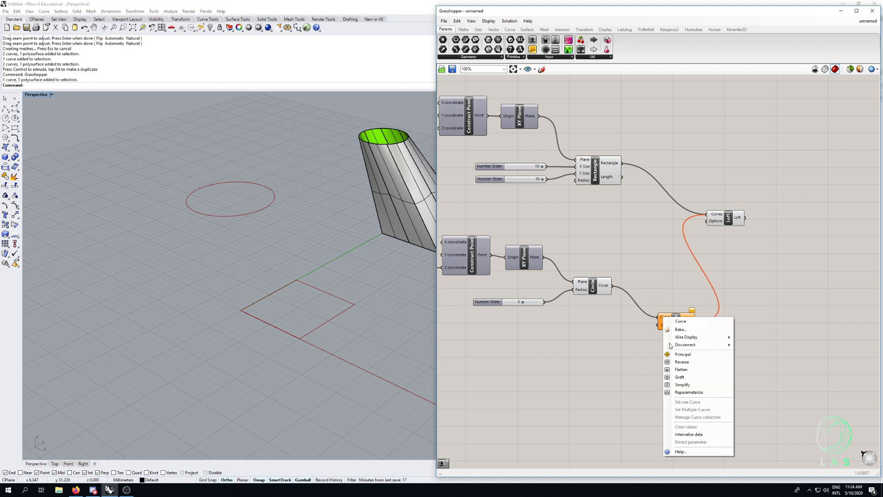
{"action": "left_click", "coordinate": [683, 393]}
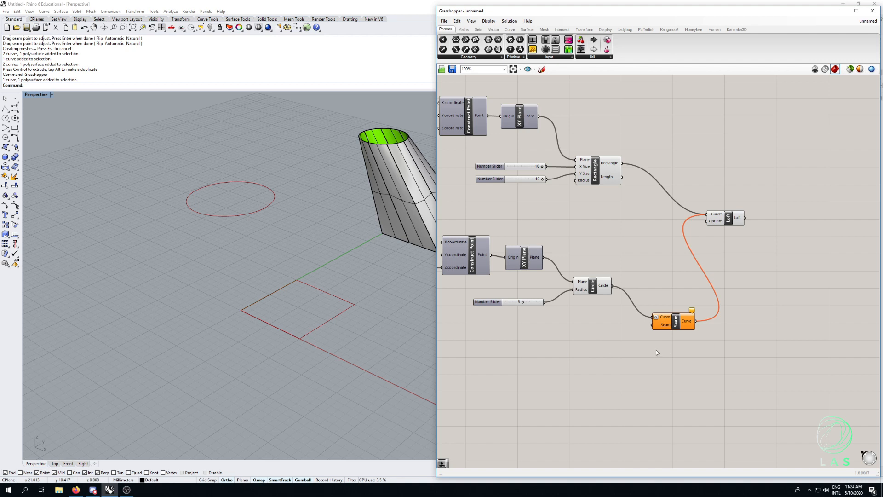
Step: Add a number slider set to 0.55 and connect it to the Seam component's Seam input
{"action": "double_click", "coordinate": [621, 353]}
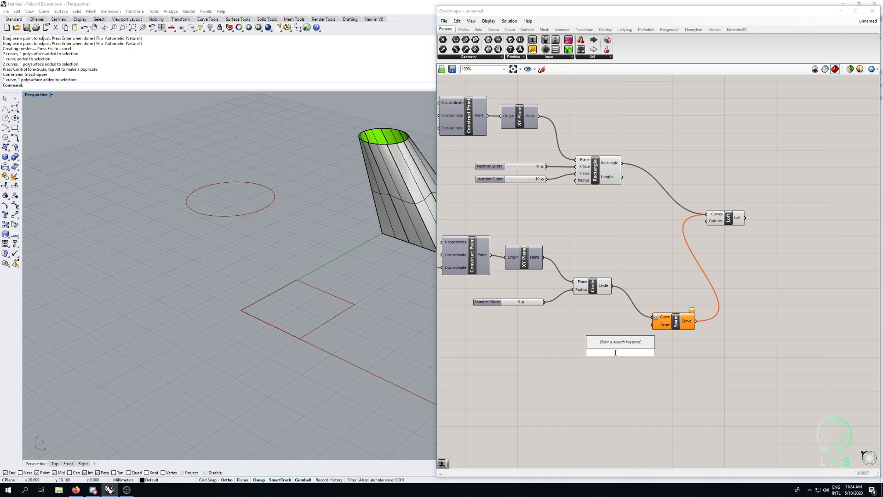
{"action": "type", "text": "0.5"}
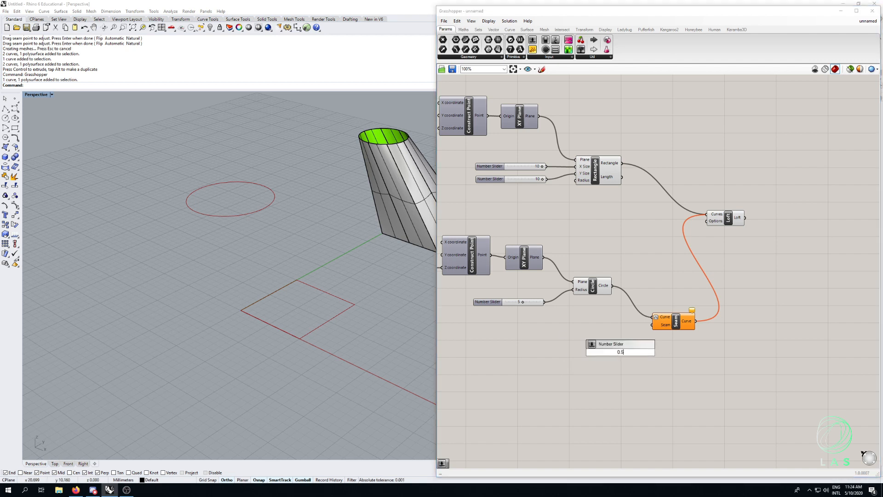
{"action": "type", "text": "5"}
{"action": "key", "text": "Return"}
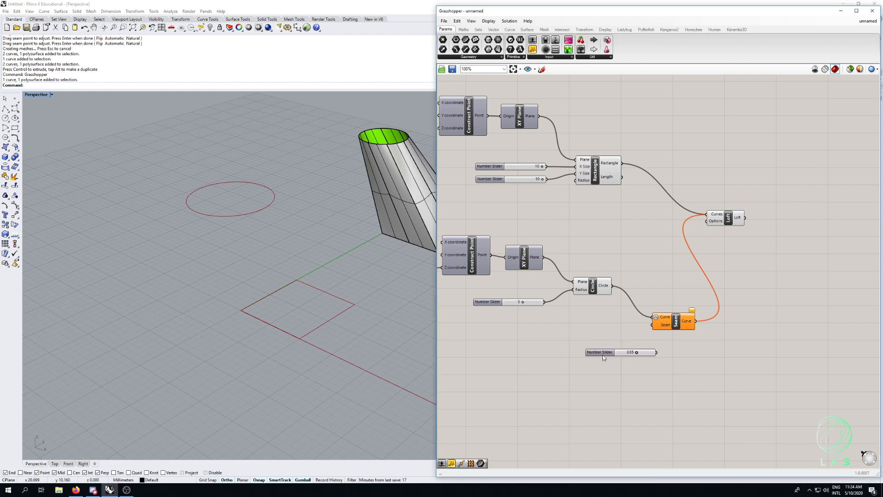
{"action": "left_click_drag", "start_coordinate": [594, 353], "coordinate": [572, 334]}
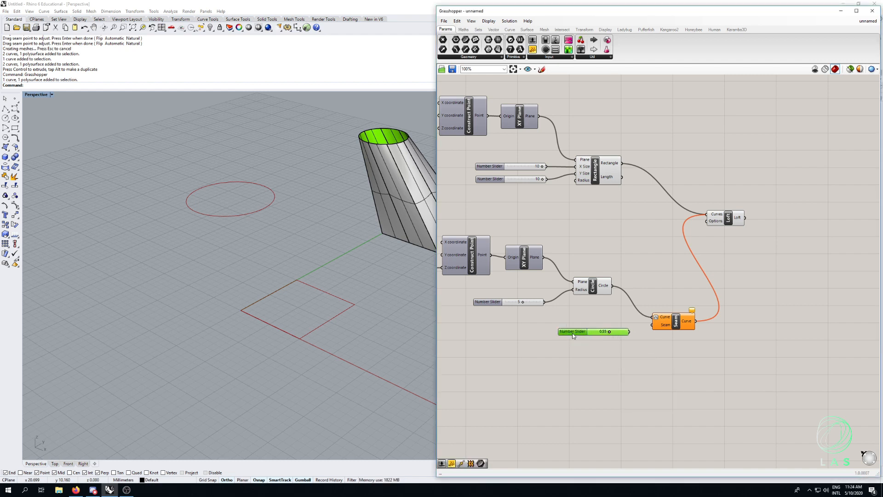
{"action": "left_click_drag", "start_coordinate": [629, 331], "coordinate": [658, 329]}
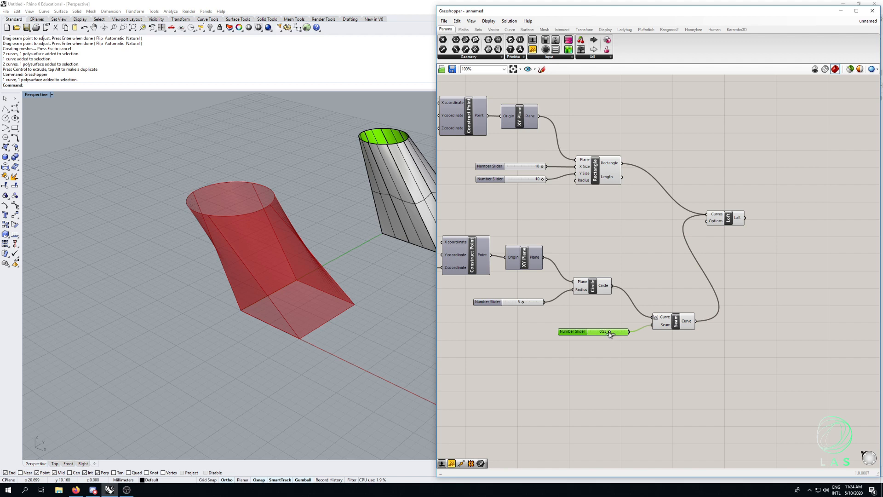
Step: Adjust the Seam slider to 0.64 to straighten the loft between the square and the circle
{"action": "right_click_drag", "start_coordinate": [308, 241], "coordinate": [302, 269]}
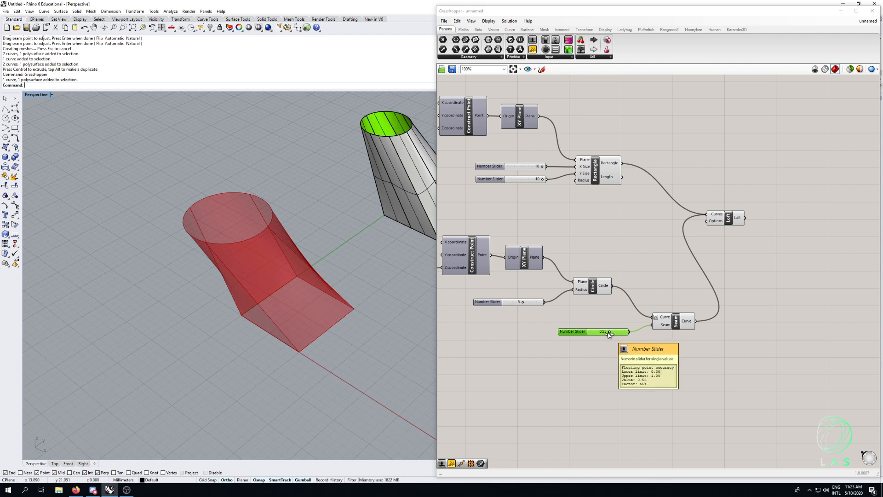
{"action": "left_click_drag", "start_coordinate": [610, 335], "coordinate": [613, 333]}
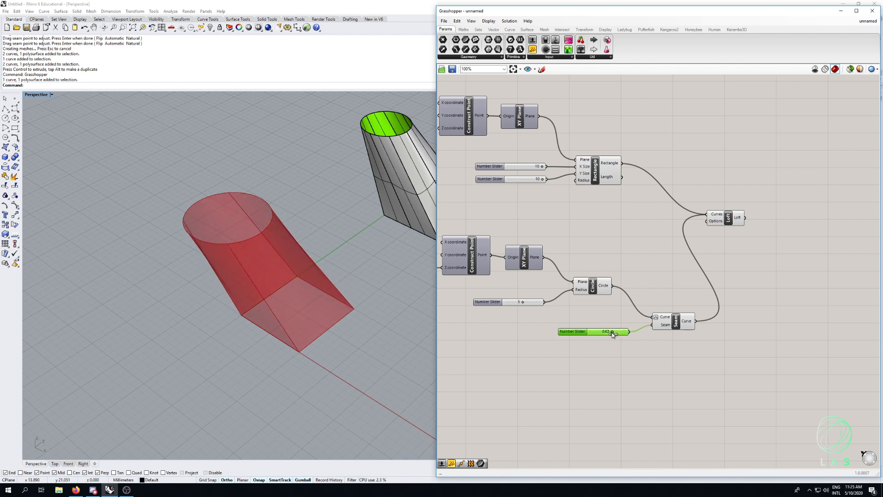
{"action": "right_click_drag", "start_coordinate": [377, 324], "coordinate": [309, 313]}
Step: Turn off the preview of the Rectangle, Circle and Seam components
{"action": "right_click_drag", "start_coordinate": [711, 291], "coordinate": [708, 301]}
{"action": "left_click_drag", "start_coordinate": [679, 380], "coordinate": [619, 309]}
{"action": "left_click_drag", "start_coordinate": [604, 144], "coordinate": [588, 306]}
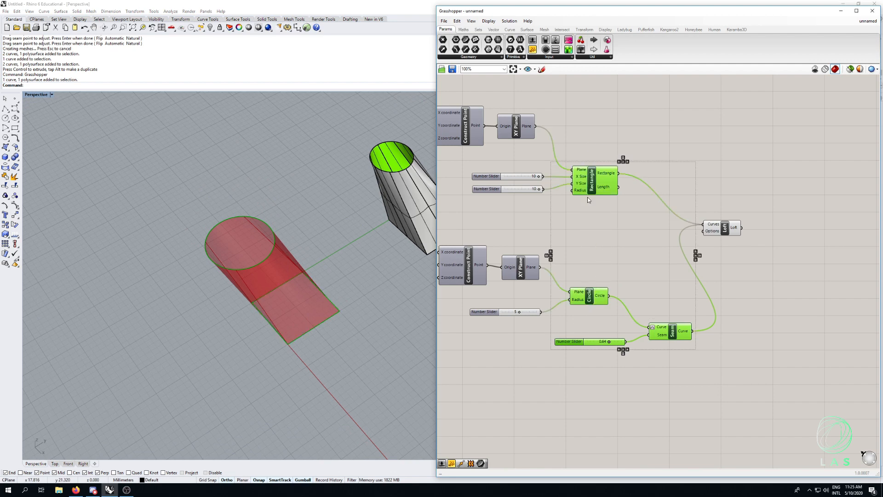
{"action": "middle_click", "coordinate": [594, 190]}
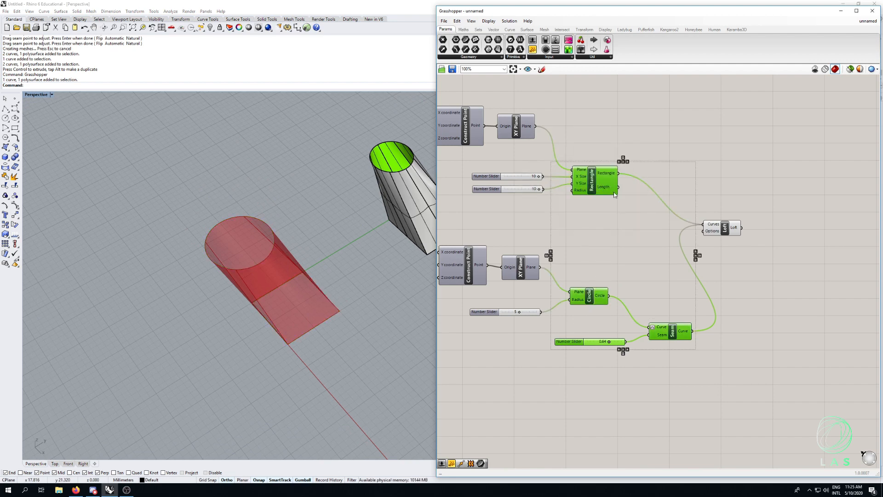
{"action": "left_click", "coordinate": [623, 259]}
Step: Move the Loft component farther to the right, clear of the Seam component, and keep it selected
{"action": "right_click_drag", "start_coordinate": [622, 259], "coordinate": [646, 260]}
{"action": "left_click_drag", "start_coordinate": [745, 235], "coordinate": [808, 244]}
{"action": "right_click_drag", "start_coordinate": [818, 303], "coordinate": [797, 302]}
{"action": "right_click_drag", "start_coordinate": [295, 343], "coordinate": [358, 307]}
{"action": "right_click_drag", "start_coordinate": [670, 281], "coordinate": [692, 281]}
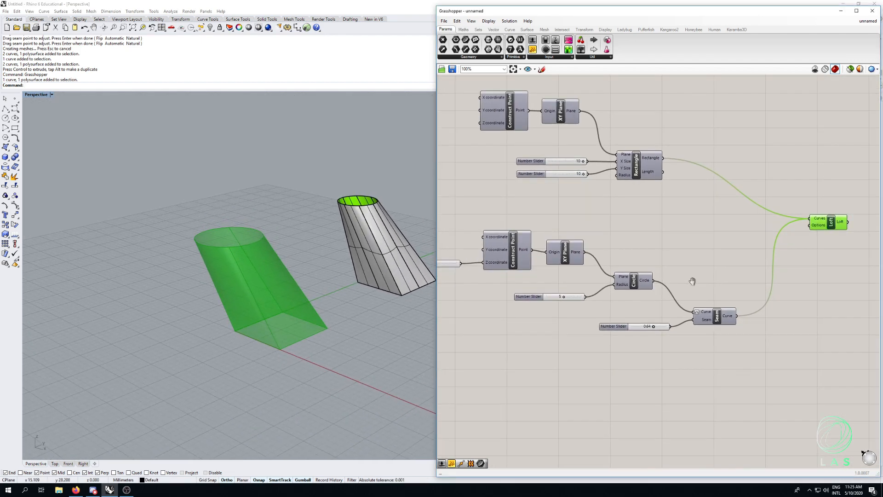
Step: Set the Circle's radius slider to 3
{"action": "right_click_drag", "start_coordinate": [562, 354], "coordinate": [585, 366]}
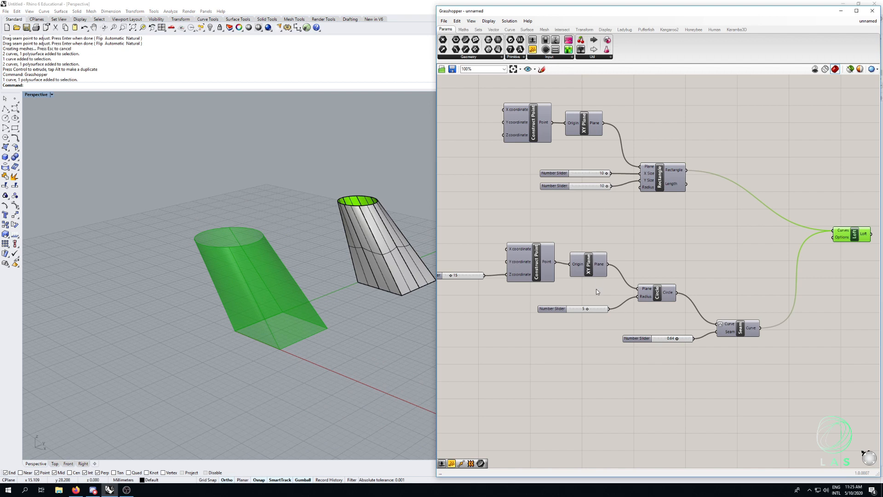
{"action": "mouse_move", "coordinate": [588, 309]}
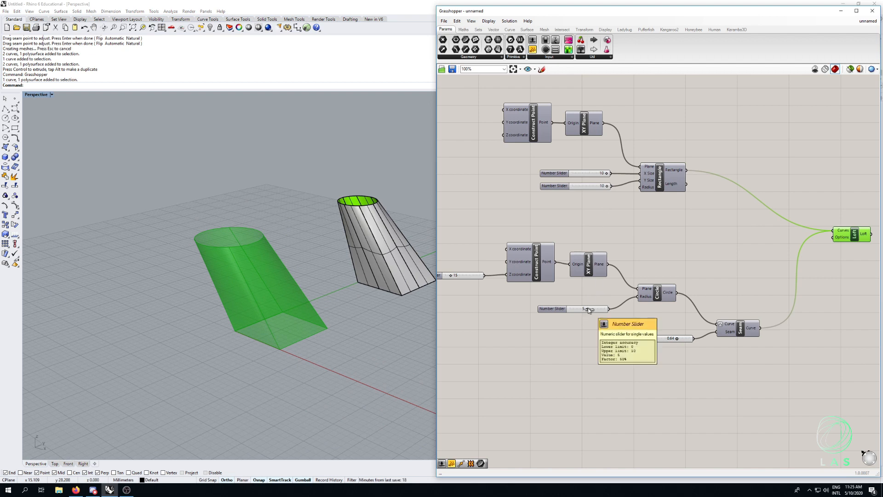
{"action": "left_click_drag", "start_coordinate": [587, 308], "coordinate": [579, 310]}
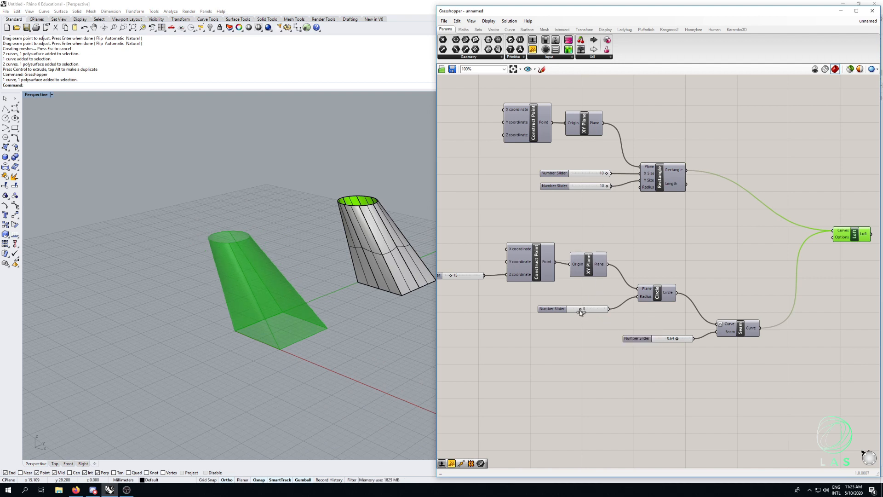
{"action": "right_click_drag", "start_coordinate": [542, 330], "coordinate": [588, 335]}
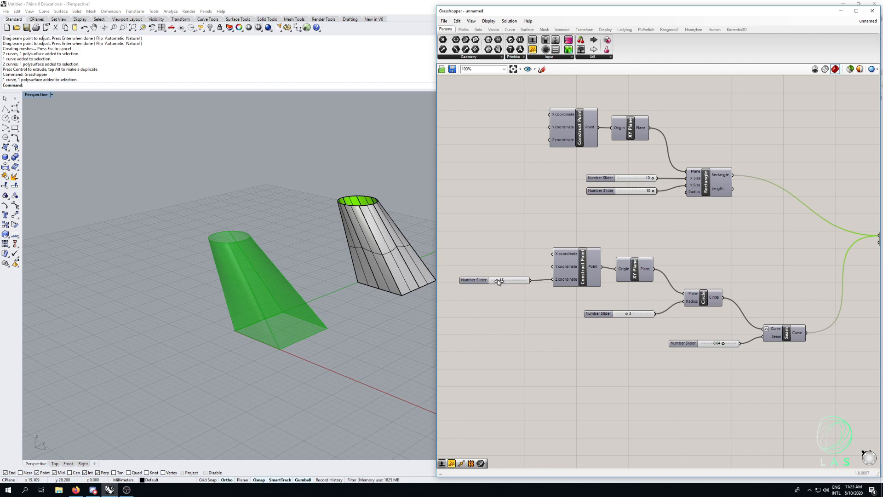
Step: Set the slider for the circle point's Z coordinate to 32 and keep the rectangle's Y Size slider at 10
{"action": "left_click_drag", "start_coordinate": [498, 279], "coordinate": [501, 280]}
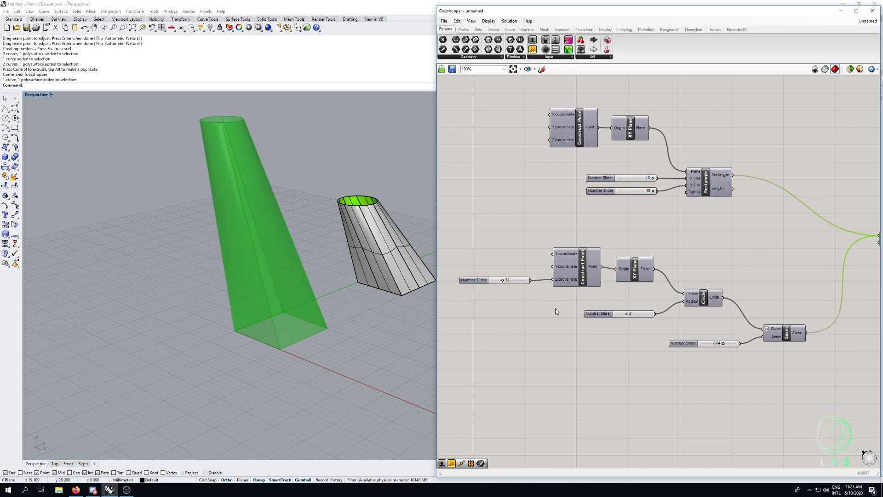
{"action": "right_click_drag", "start_coordinate": [558, 311], "coordinate": [527, 347]}
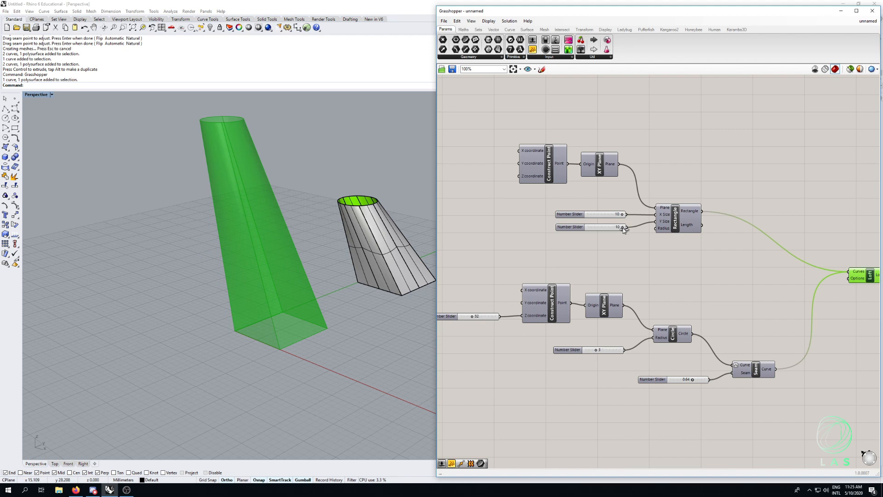
{"action": "mouse_move", "coordinate": [623, 230]}
{"action": "left_mouse_down"}
{"action": "mouse_move", "coordinate": [614, 230]}
{"action": "mouse_move", "coordinate": [630, 233]}
{"action": "left_mouse_up"}
{"action": "right_click_drag", "start_coordinate": [686, 247], "coordinate": [656, 249]}
{"action": "right_click_drag", "start_coordinate": [339, 231], "coordinate": [315, 263]}
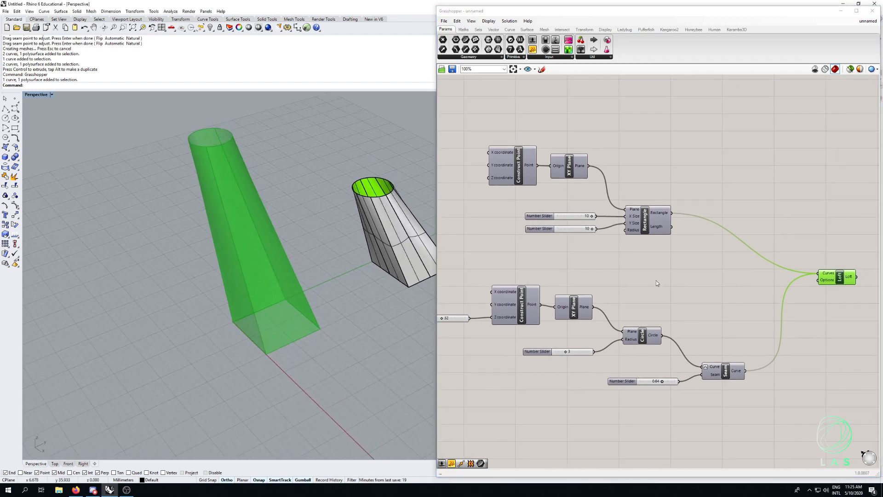
Step: Set the Seam slider to 0.43 to twist the loft between the square and the circle
{"action": "right_click_drag", "start_coordinate": [656, 280], "coordinate": [623, 297]}
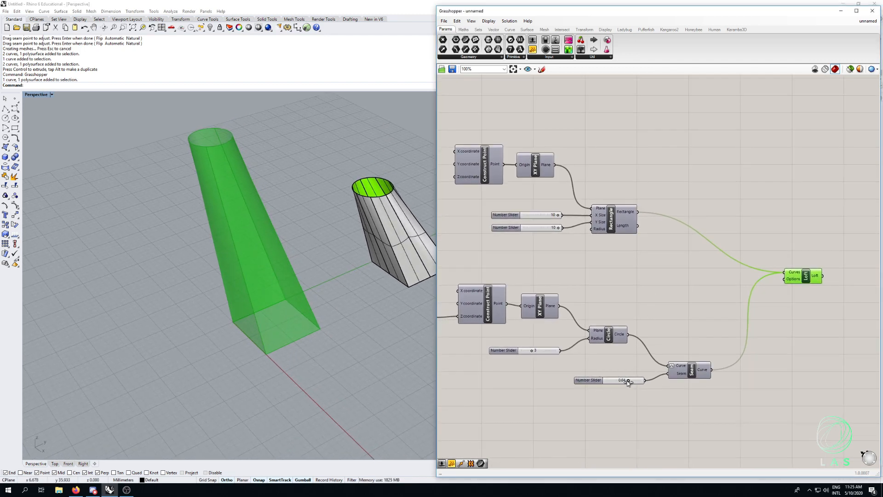
{"action": "left_click_drag", "start_coordinate": [628, 382], "coordinate": [620, 383]}
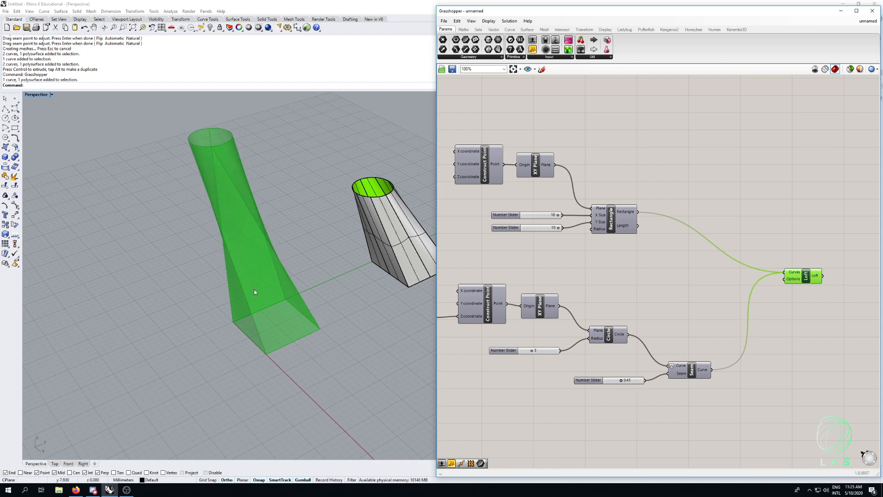
{"action": "mouse_move", "coordinate": [254, 289]}
{"action": "right_mouse_down"}
{"action": "mouse_move", "coordinate": [316, 281]}
{"action": "mouse_move", "coordinate": [269, 281]}
{"action": "right_mouse_up"}
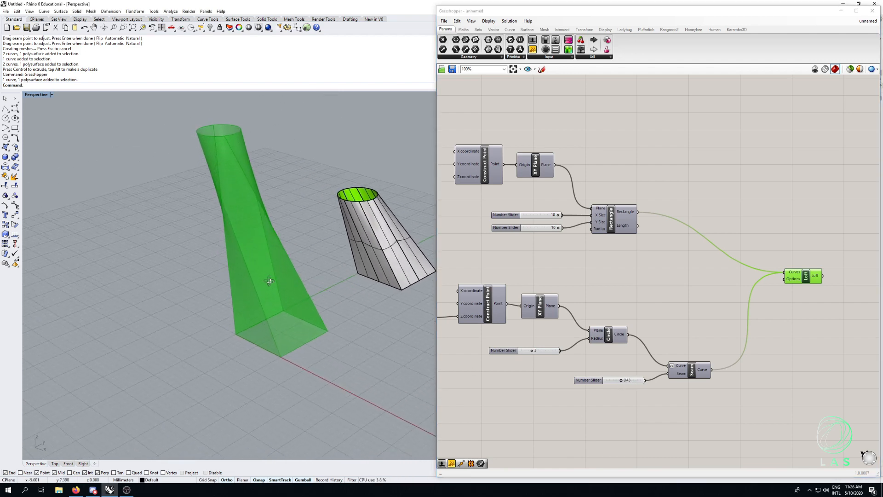
{"action": "right_click_drag", "start_coordinate": [626, 324], "coordinate": [704, 287]}
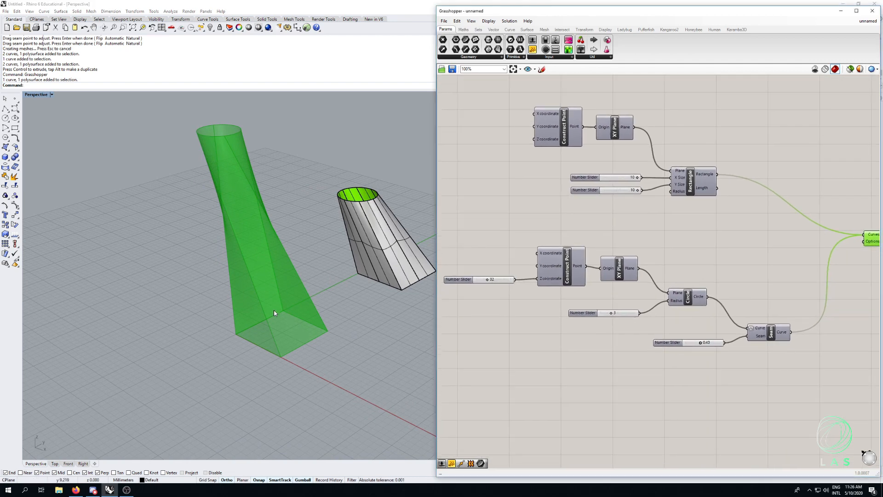
Step: Compare selecting the existing Rhino polysurface with trying to select the Grasshopper loft preview in the Perspective view
{"action": "left_click", "coordinate": [361, 235]}
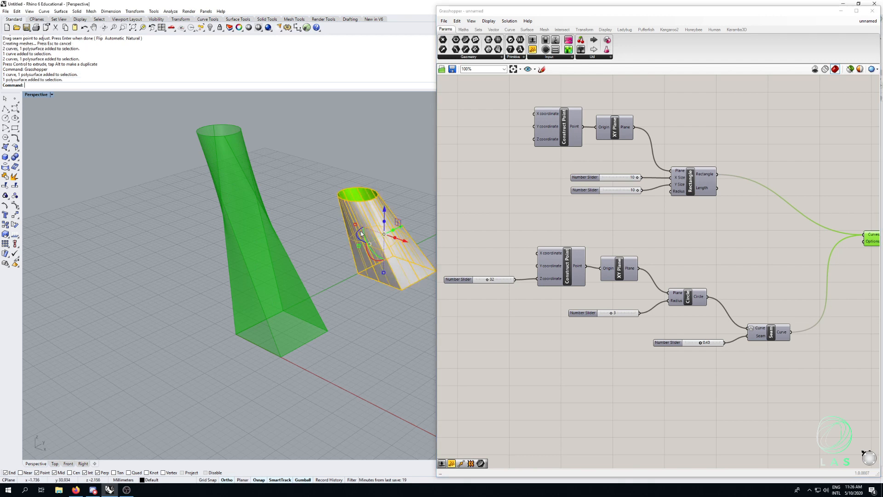
{"action": "left_click", "coordinate": [271, 198]}
{"action": "left_click_drag", "start_coordinate": [283, 166], "coordinate": [259, 204]}
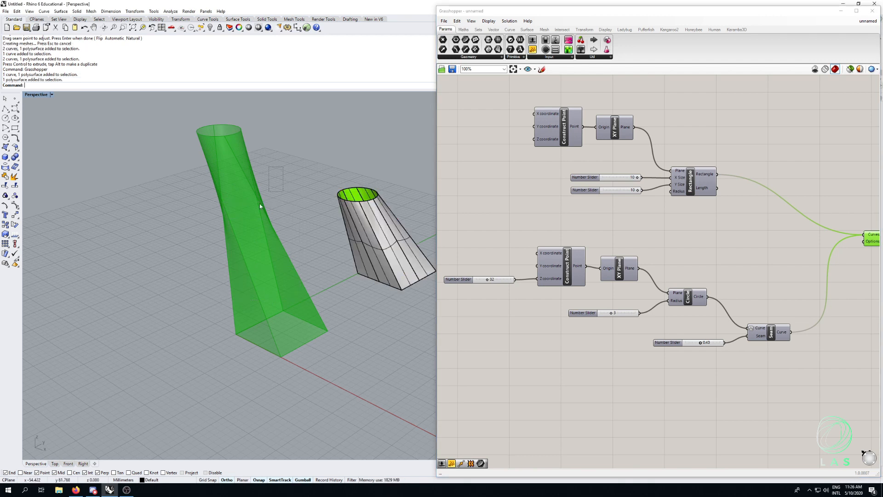
{"action": "left_click", "coordinate": [359, 215]}
{"action": "left_click", "coordinate": [354, 130]}
{"action": "left_click", "coordinate": [368, 236]}
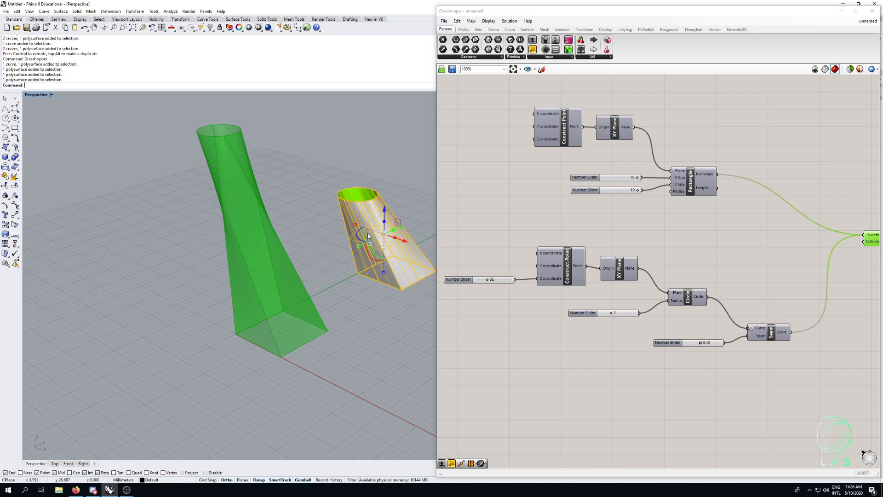
{"action": "left_click", "coordinate": [385, 163]}
Step: Bake the Loft component's geometry into Rhino on the Default layer
{"action": "right_click_drag", "start_coordinate": [685, 305], "coordinate": [537, 323]}
{"action": "right_click_drag", "start_coordinate": [656, 261], "coordinate": [671, 253]}
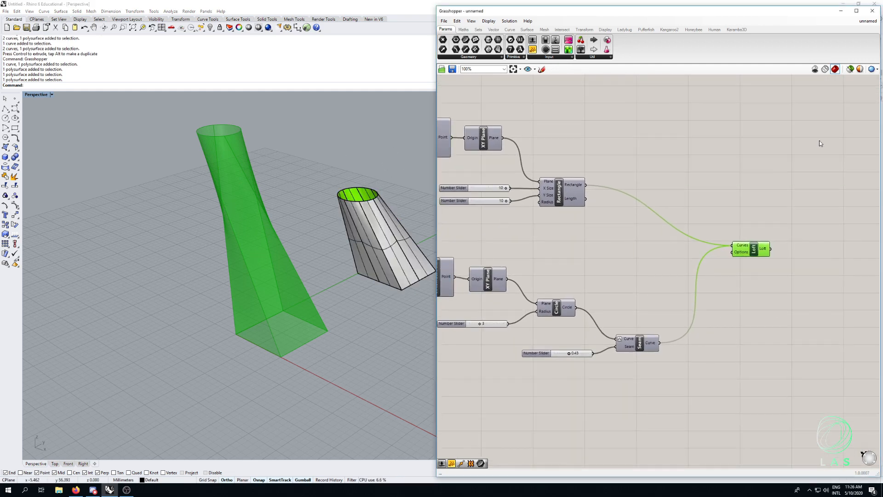
{"action": "right_click_drag", "start_coordinate": [301, 210], "coordinate": [277, 254]}
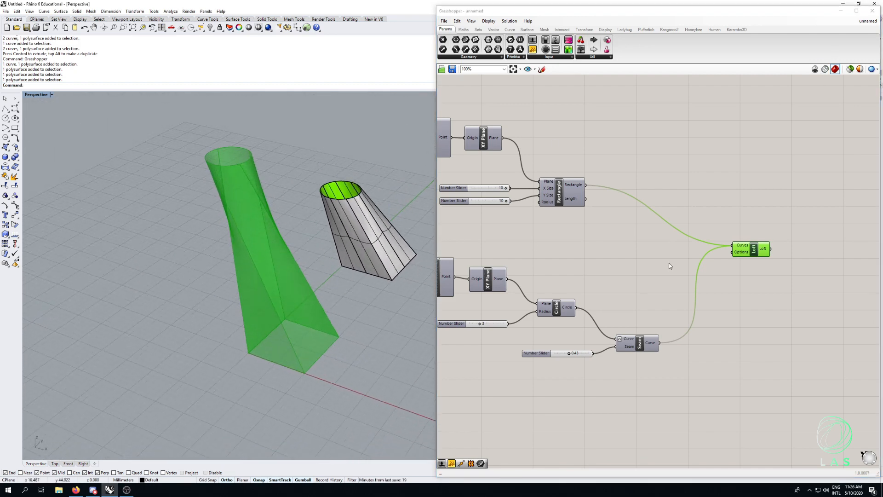
{"action": "right_click", "coordinate": [755, 249]}
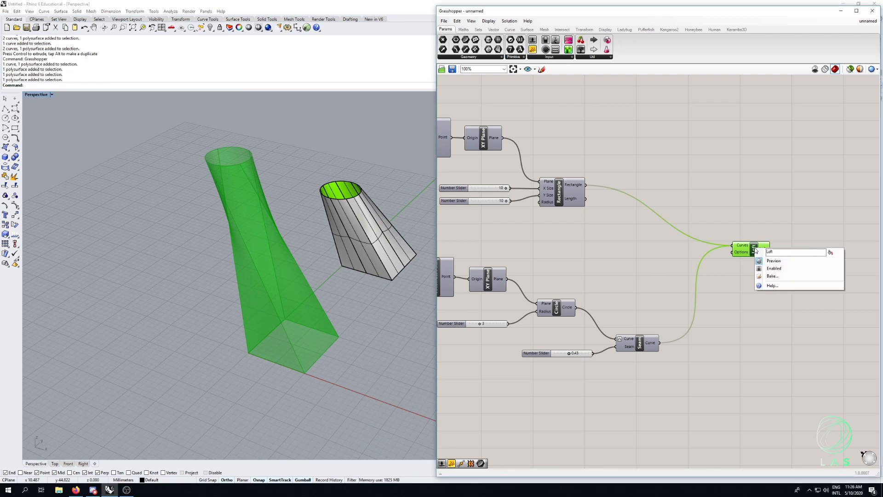
{"action": "left_click", "coordinate": [769, 276]}
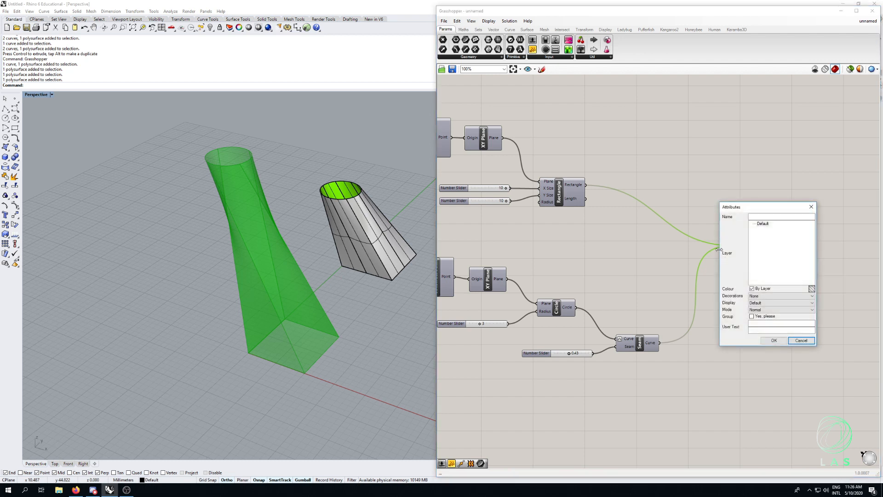
{"action": "left_click_drag", "start_coordinate": [743, 205], "coordinate": [608, 169]}
{"action": "left_click", "coordinate": [626, 186]}
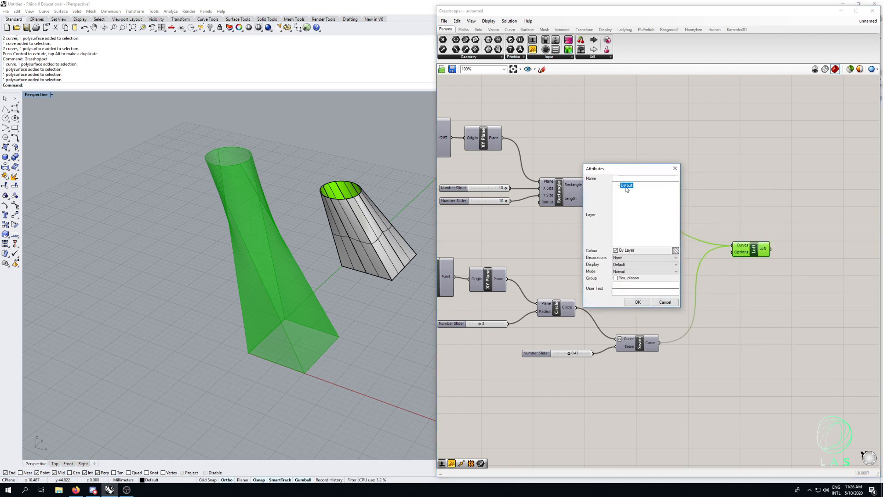
{"action": "left_click", "coordinate": [637, 301]}
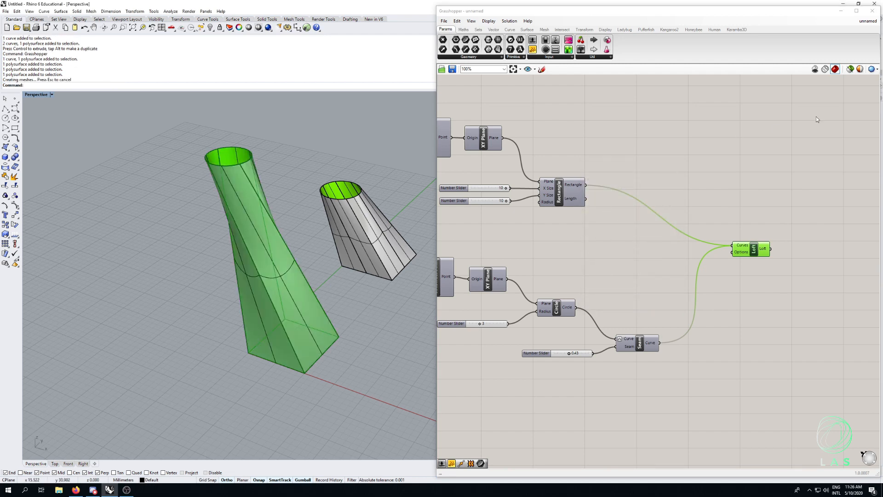
Step: Turn off all Grasshopper preview geometry so only the Rhino objects are drawn
{"action": "left_click", "coordinate": [815, 69]}
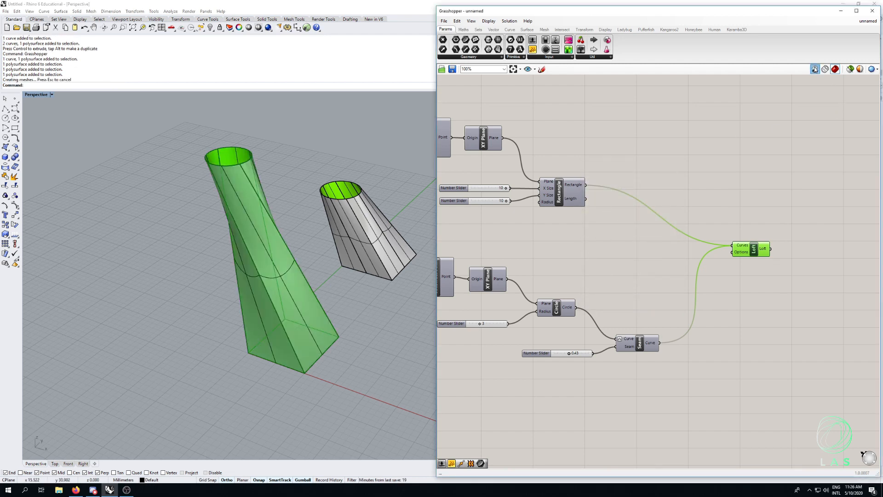
{"action": "right_click_drag", "start_coordinate": [320, 293], "coordinate": [261, 270]}
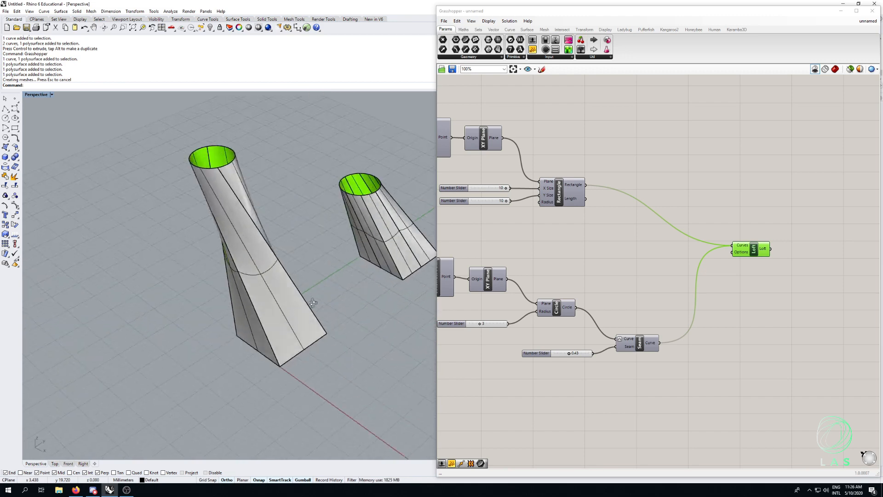
Step: Try moving the baked loft in the Perspective view, and undo the move
{"action": "left_click", "coordinate": [261, 269]}
{"action": "right_click_drag", "start_coordinate": [286, 135], "coordinate": [268, 200]}
{"action": "left_click_drag", "start_coordinate": [278, 222], "coordinate": [203, 246]}
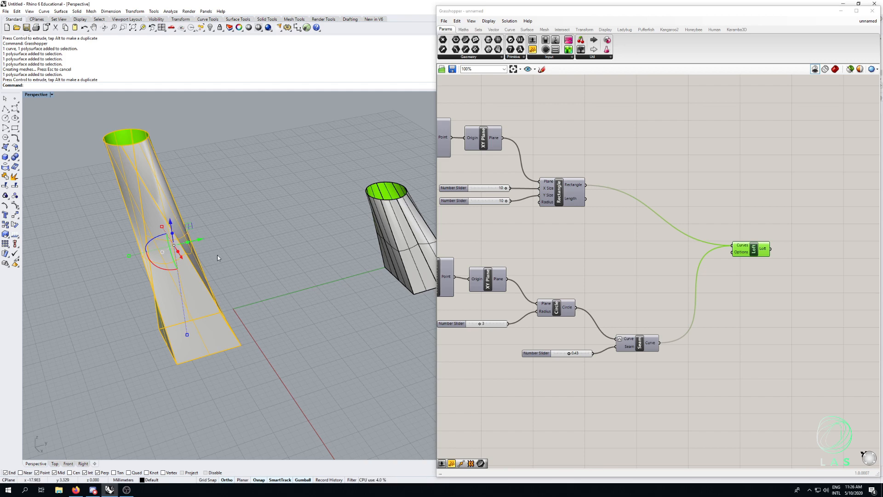
{"action": "key", "text": "ctrl+z"}
Step: Test selecting the baked loft and the earlier Rhino geometry in the Perspective view, and clear the selection
{"action": "right_click_drag", "start_coordinate": [326, 327], "coordinate": [293, 293]}
{"action": "left_click", "coordinate": [350, 327]}
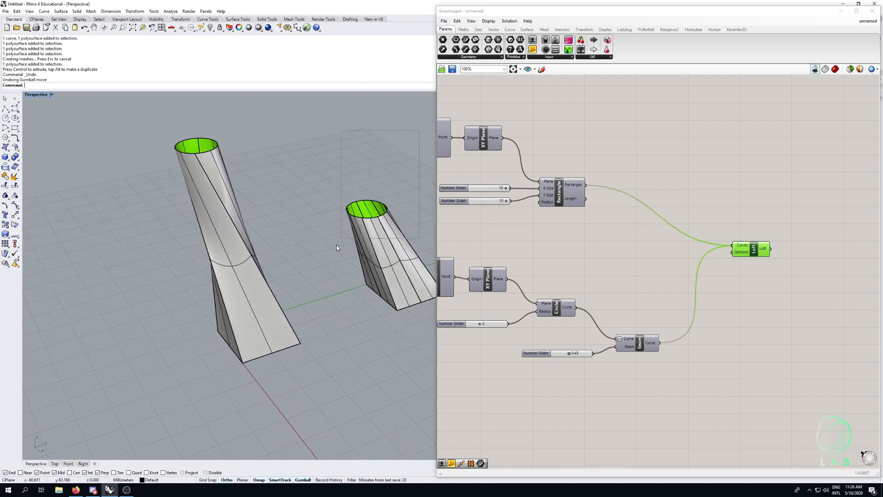
{"action": "left_click", "coordinate": [363, 251]}
{"action": "left_click_drag", "start_coordinate": [301, 135], "coordinate": [412, 253]}
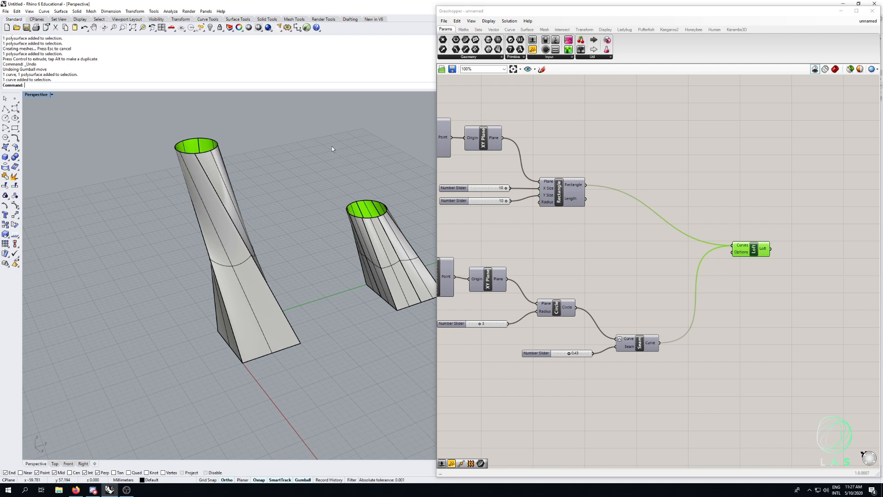
{"action": "left_click_drag", "start_coordinate": [272, 180], "coordinate": [232, 217]}
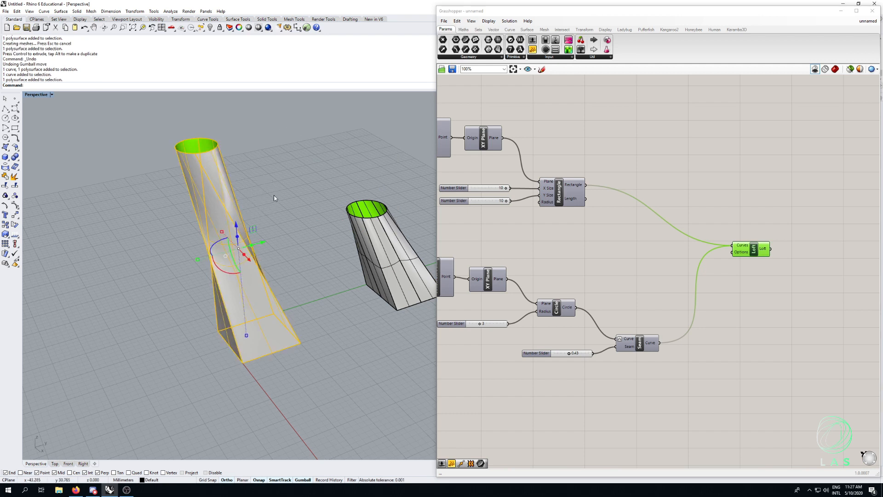
{"action": "right_click_drag", "start_coordinate": [274, 195], "coordinate": [295, 189]}
{"action": "left_click", "coordinate": [292, 184]}
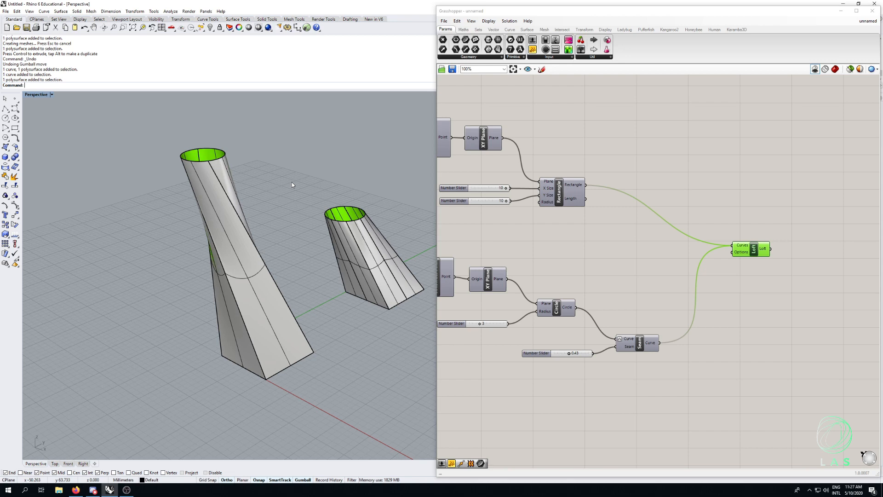
Step: Deselect the Grasshopper components and turn the shaded preview back on
{"action": "right_click_drag", "start_coordinate": [579, 268], "coordinate": [699, 256]}
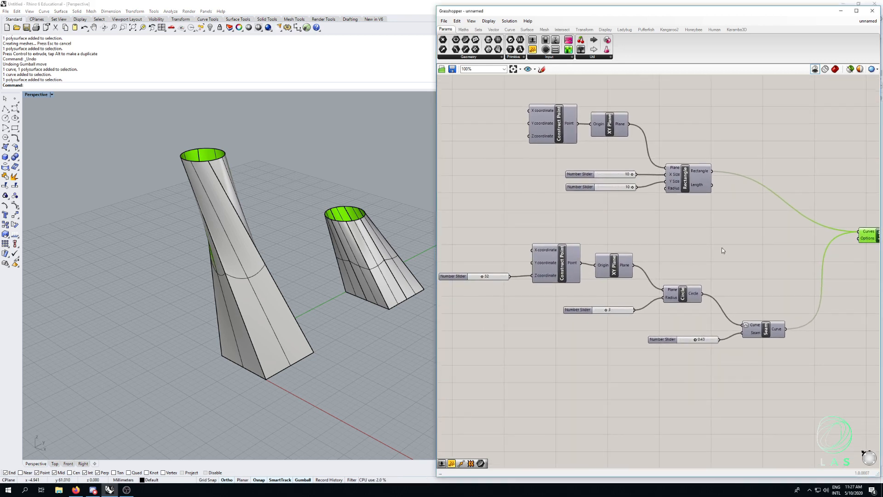
{"action": "right_click_drag", "start_coordinate": [774, 254], "coordinate": [572, 236]}
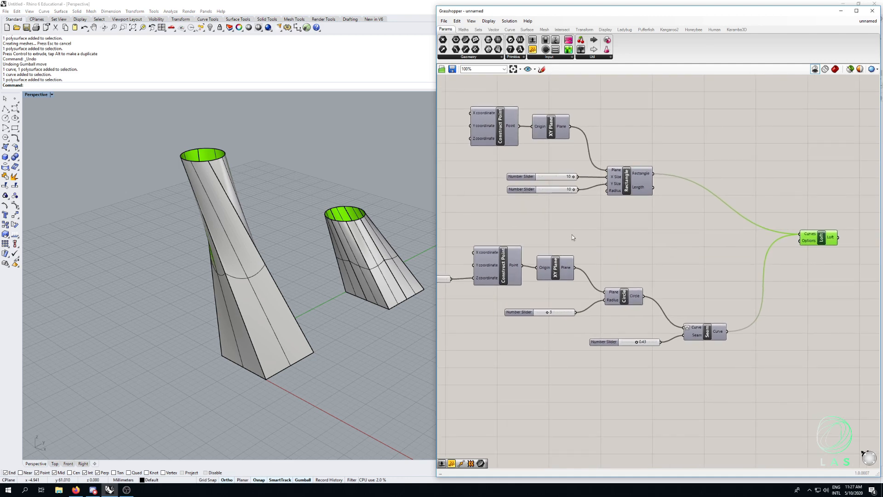
{"action": "right_click_drag", "start_coordinate": [650, 236], "coordinate": [629, 235]}
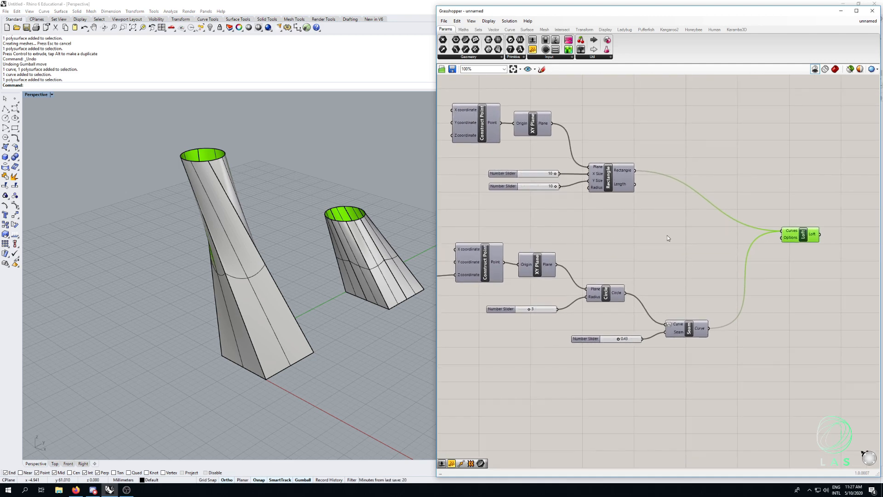
{"action": "scroll", "coordinate": [670, 237], "scroll_direction": "down", "scroll_amount": 3}
{"action": "right_click_drag", "start_coordinate": [673, 239], "coordinate": [688, 238]}
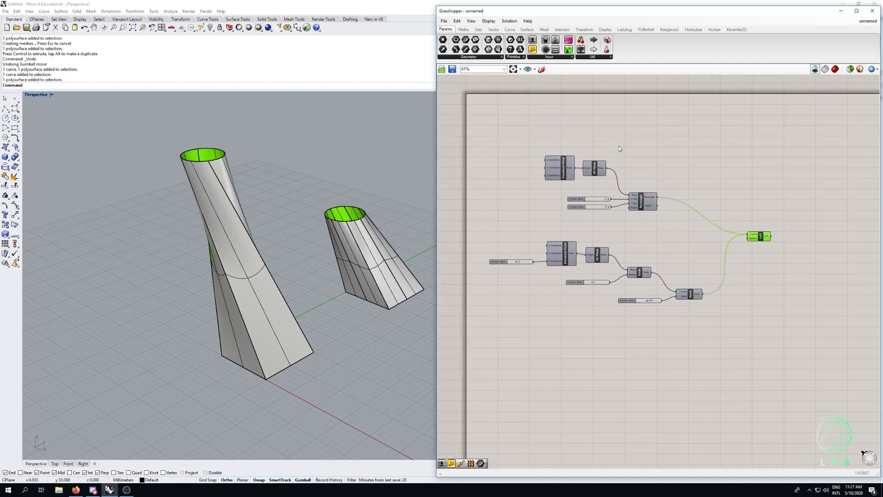
{"action": "left_click_drag", "start_coordinate": [710, 336], "coordinate": [508, 146]}
{"action": "left_click", "coordinate": [676, 156]}
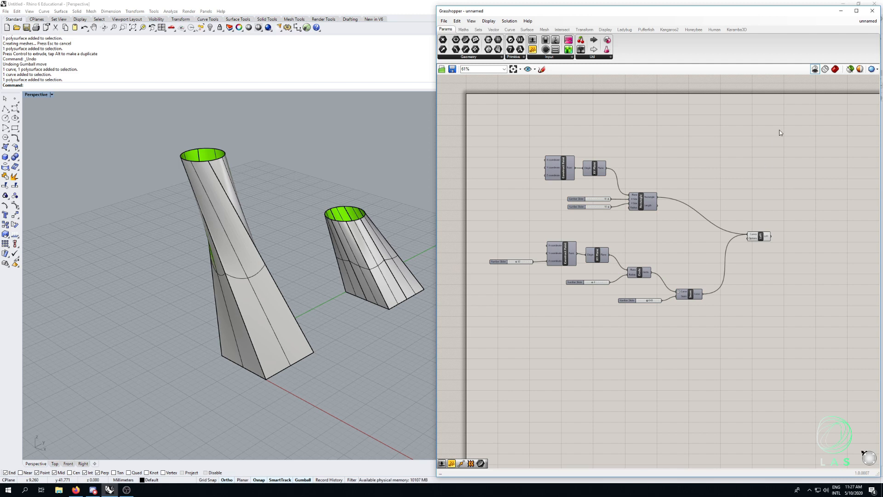
{"action": "left_click", "coordinate": [835, 69]}
Step: Set the slider for the circle point's Z coordinate to 43 to make the parametric loft taller than the baked one
{"action": "scroll", "coordinate": [611, 258], "scroll_direction": "up", "scroll_amount": 3}
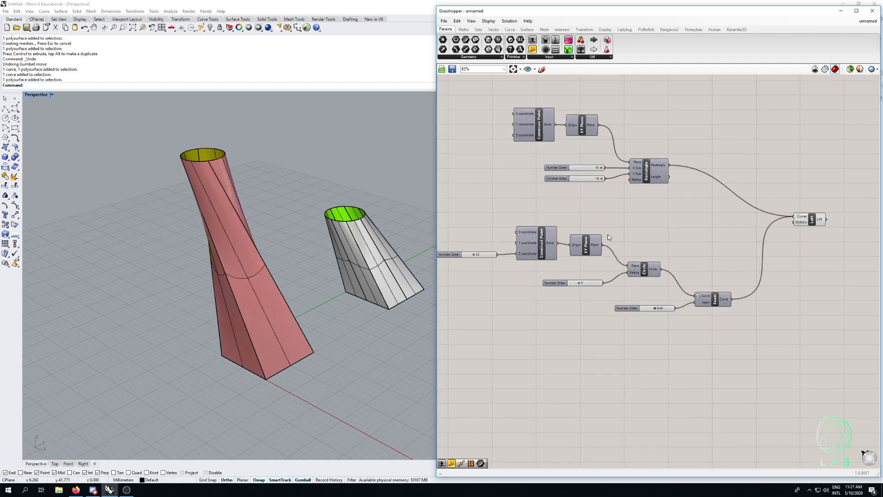
{"action": "scroll", "coordinate": [563, 241], "scroll_direction": "up", "scroll_amount": 1}
{"action": "left_click_drag", "start_coordinate": [501, 270], "coordinate": [505, 269]}
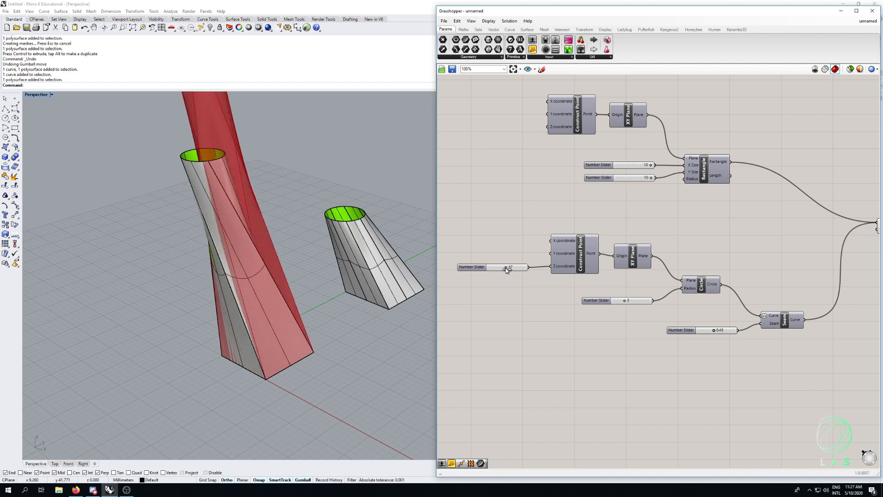
{"action": "right_click_drag", "start_coordinate": [425, 237], "coordinate": [315, 221]}
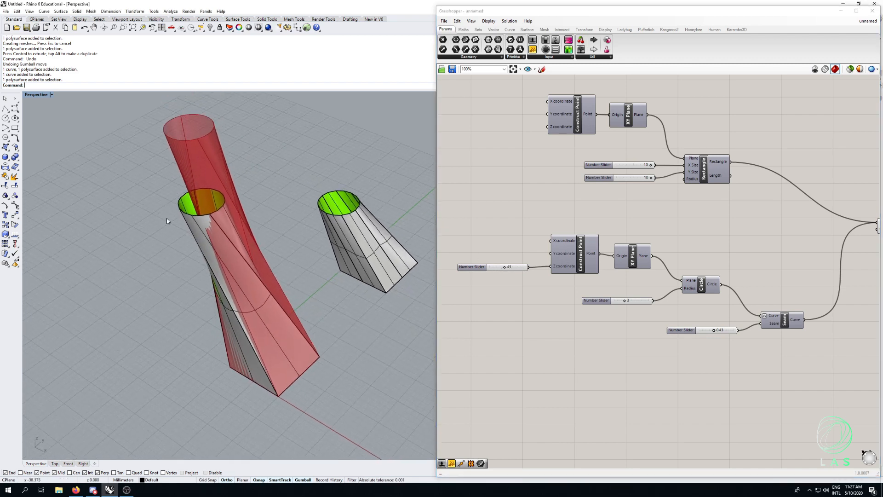
Step: Move the baked loft along the green Y axis past the shorter loft, clear of the Grasshopper preview, and deselect it
{"action": "left_click", "coordinate": [195, 233]}
{"action": "scroll", "coordinate": [277, 272], "scroll_direction": "down", "scroll_amount": 2}
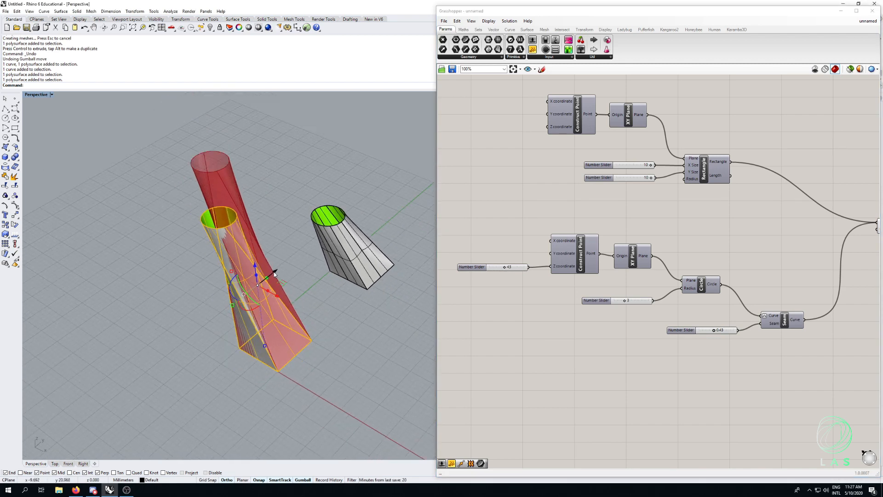
{"action": "left_click_drag", "start_coordinate": [272, 274], "coordinate": [307, 137]}
{"action": "left_click", "coordinate": [305, 139]}
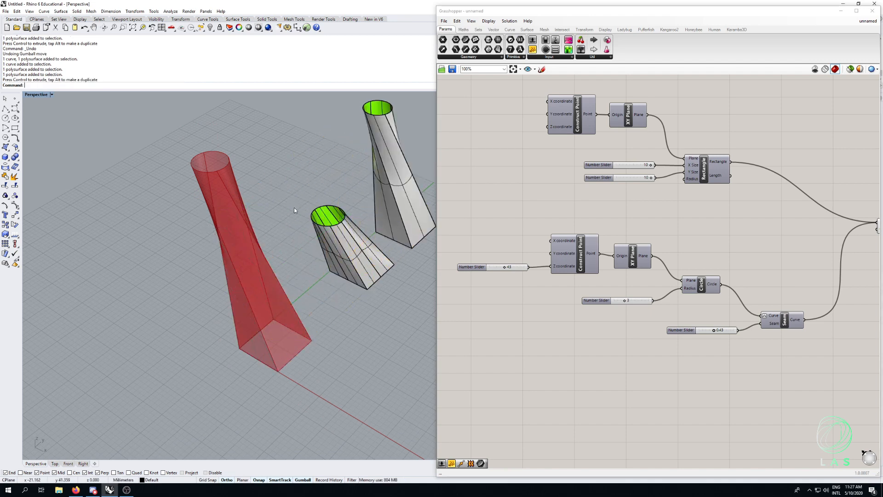
{"action": "right_click_drag", "start_coordinate": [294, 208], "coordinate": [305, 182]}
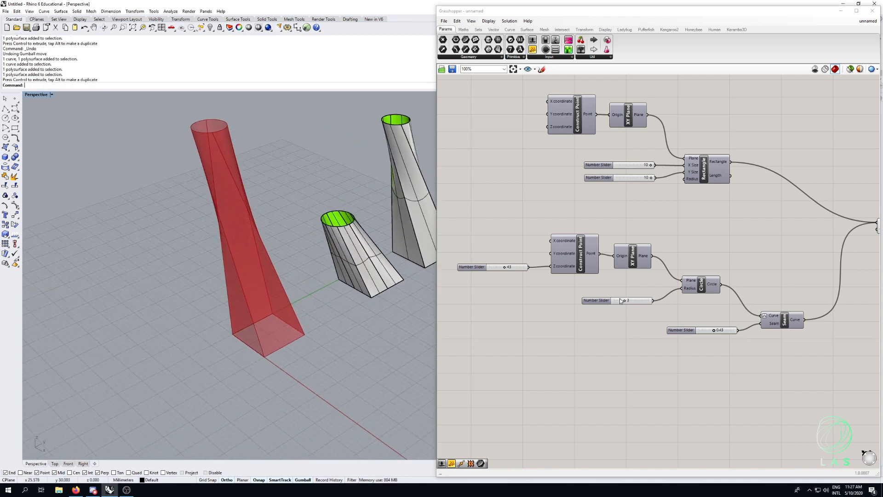
Step: Set the Circle's radius slider to 9 to widen the loft's upper end
{"action": "left_click_drag", "start_coordinate": [625, 301], "coordinate": [646, 302]}
{"action": "right_click_drag", "start_coordinate": [865, 231], "coordinate": [725, 247]}
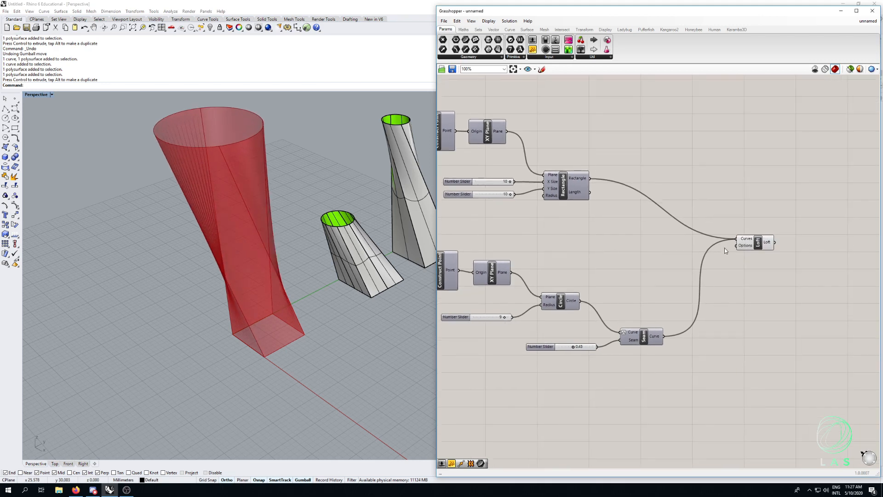
Step: Bake the widened loft onto the Default layer with the default attributes and turn off the Grasshopper preview
{"action": "right_click", "coordinate": [757, 242]}
{"action": "left_click", "coordinate": [773, 270]}
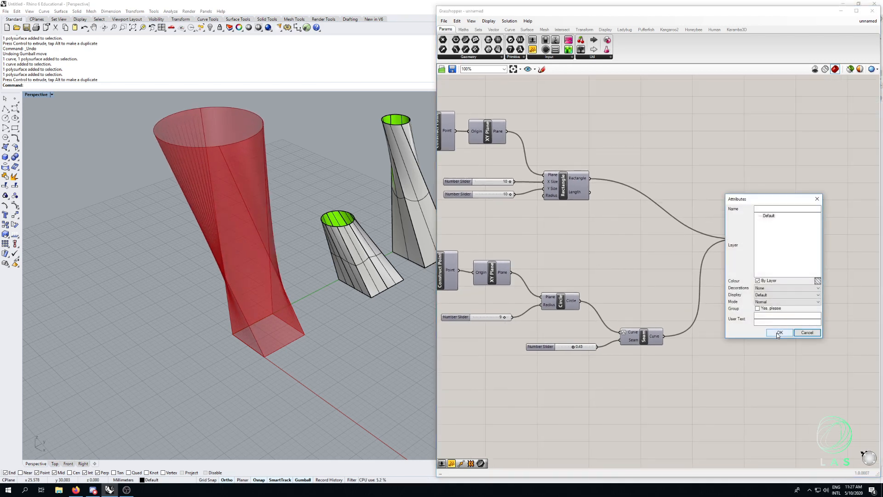
{"action": "left_click", "coordinate": [780, 333]}
{"action": "left_click", "coordinate": [719, 84]}
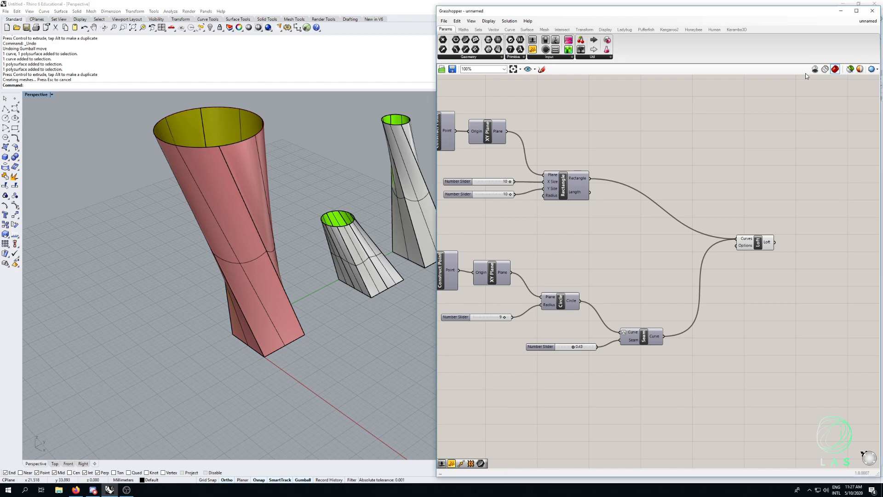
{"action": "left_click", "coordinate": [816, 69]}
Step: Minimize Grasshopper, select the newly baked loft and examine its circular upper end and square base from several angles, then deselect it
{"action": "left_click", "coordinate": [841, 11]}
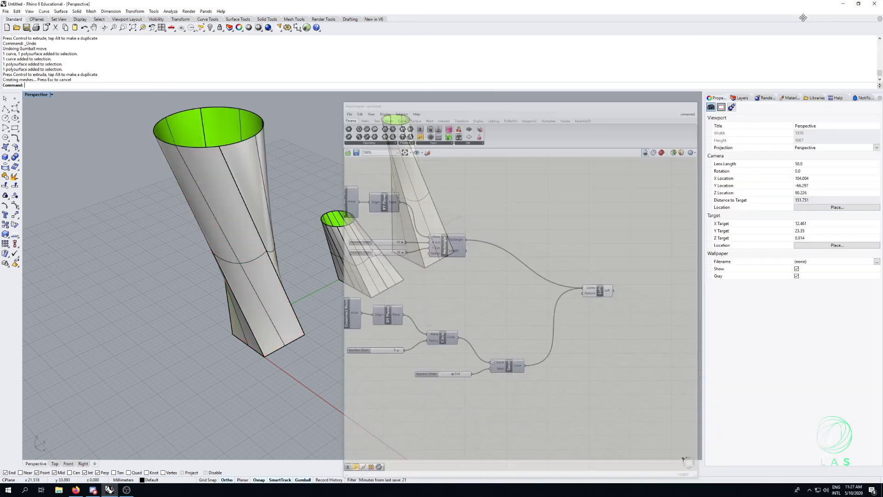
{"action": "right_click_drag", "start_coordinate": [283, 264], "coordinate": [264, 146]}
{"action": "left_click", "coordinate": [277, 237]}
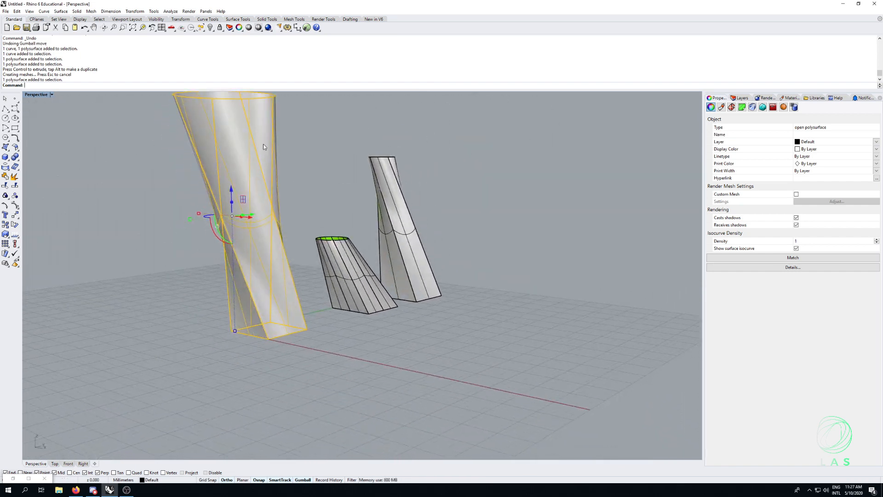
{"action": "right_click_drag", "start_coordinate": [276, 209], "coordinate": [263, 113]}
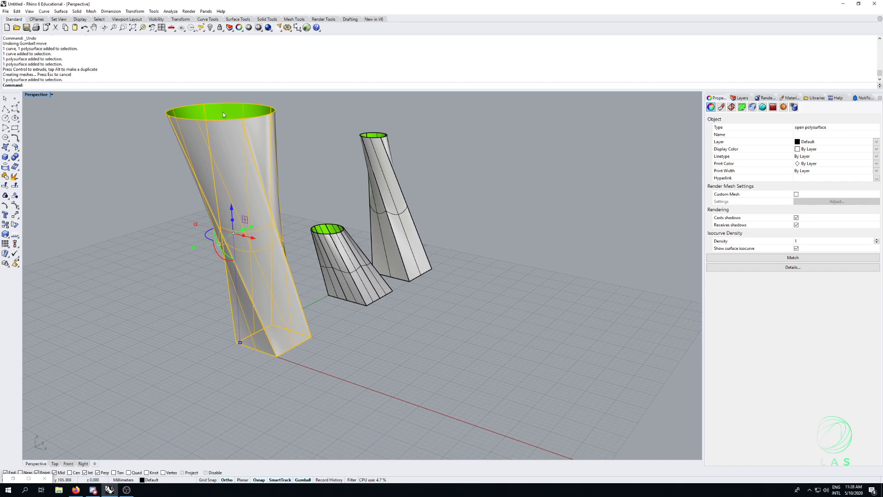
{"action": "right_click_drag", "start_coordinate": [288, 346], "coordinate": [230, 130]}
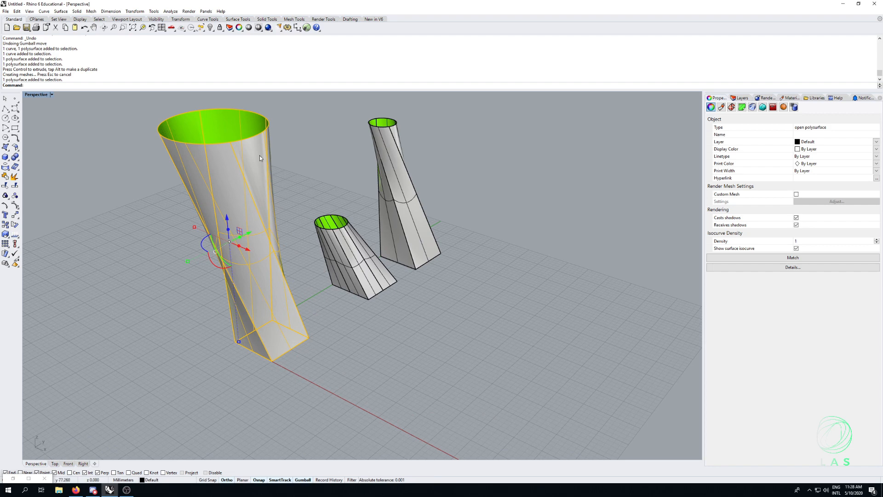
{"action": "right_click_drag", "start_coordinate": [303, 339], "coordinate": [295, 339]}
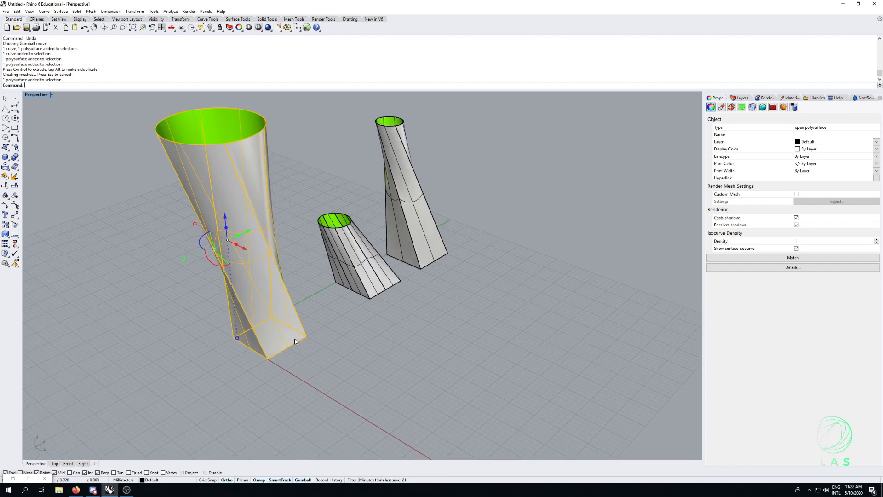
{"action": "left_click", "coordinate": [346, 317]}
{"action": "mouse_move", "coordinate": [367, 250]}
{"action": "right_mouse_down"}
{"action": "mouse_move", "coordinate": [393, 265]}
{"action": "mouse_move", "coordinate": [373, 297]}
{"action": "mouse_move", "coordinate": [368, 257]}
{"action": "right_mouse_up"}
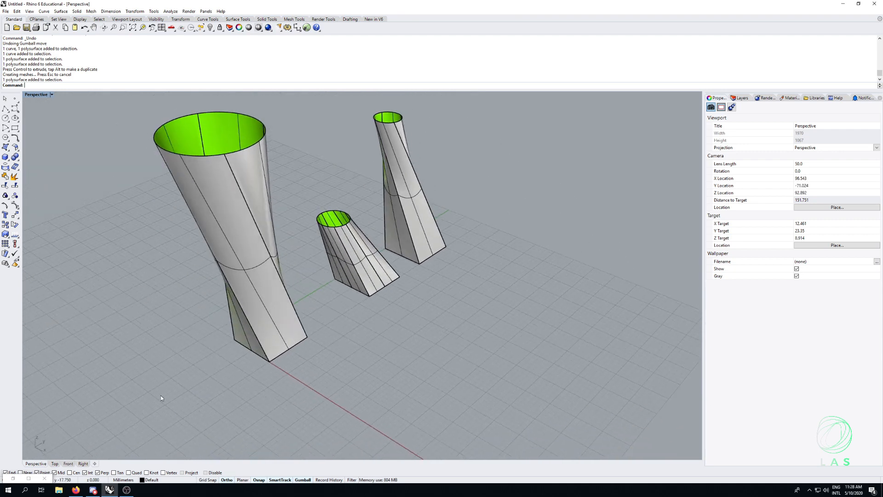
Step: Restore the Grasshopper window and review the whole definition alongside the three lofts in the Rhino viewport
{"action": "left_click", "coordinate": [13, 479]}
{"action": "right_click_drag", "start_coordinate": [547, 282], "coordinate": [684, 276]}
{"action": "scroll", "coordinate": [614, 297], "scroll_direction": "down", "scroll_amount": 1}
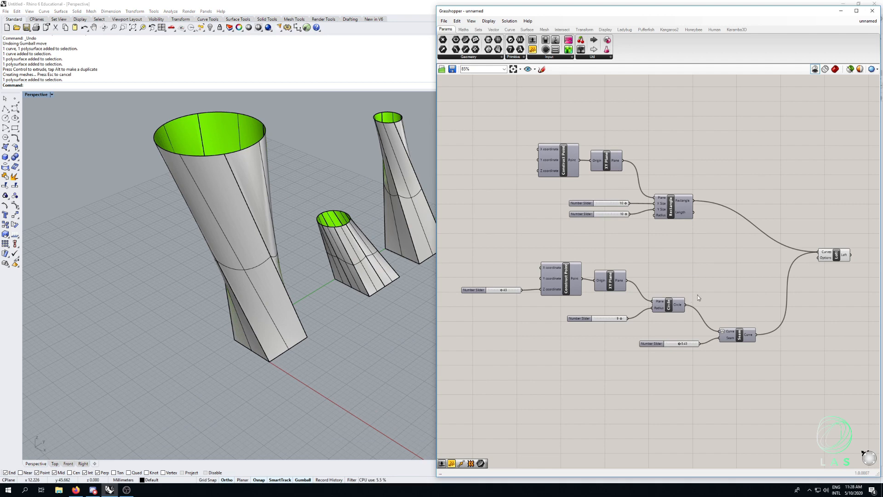
{"action": "right_click_drag", "start_coordinate": [353, 261], "coordinate": [317, 259]}
{"action": "scroll", "coordinate": [317, 258], "scroll_direction": "down", "scroll_amount": 4}
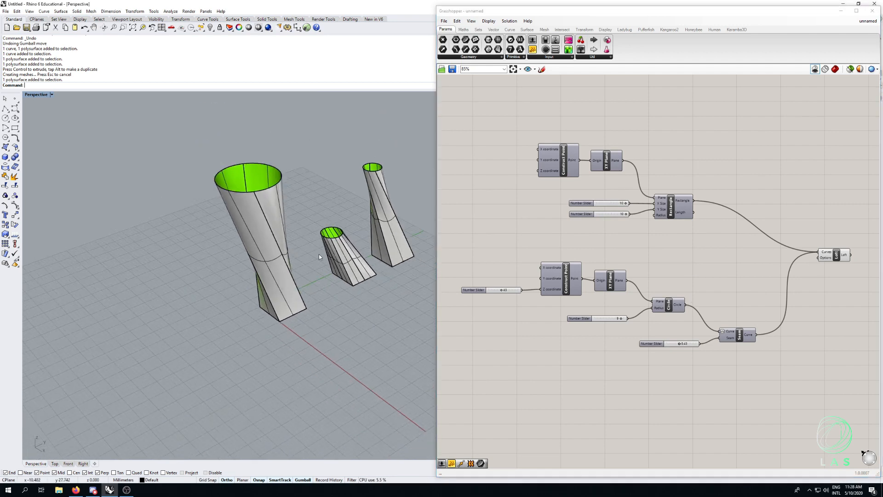
{"action": "scroll", "coordinate": [409, 201], "scroll_direction": "up", "scroll_amount": 2}
{"action": "scroll", "coordinate": [408, 200], "scroll_direction": "up", "scroll_amount": 2}
{"action": "right_click_drag", "start_coordinate": [250, 209], "coordinate": [261, 195]}
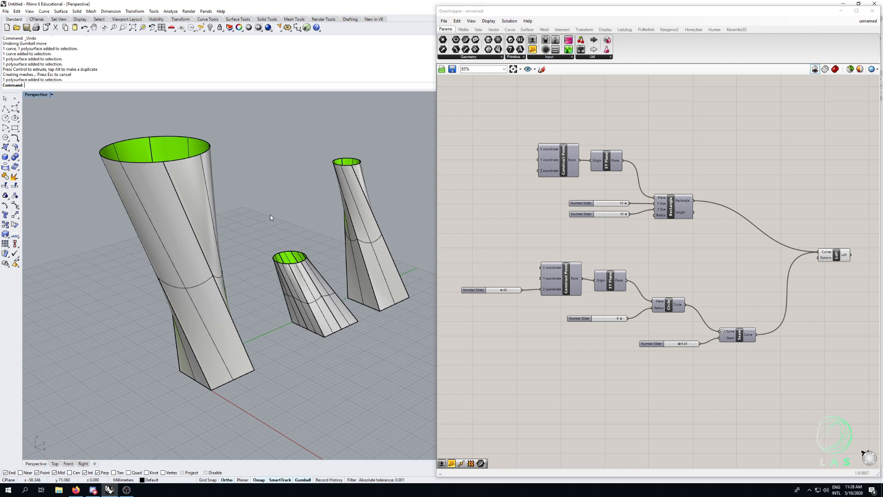
{"action": "scroll", "coordinate": [270, 214], "scroll_direction": "up", "scroll_amount": 1}
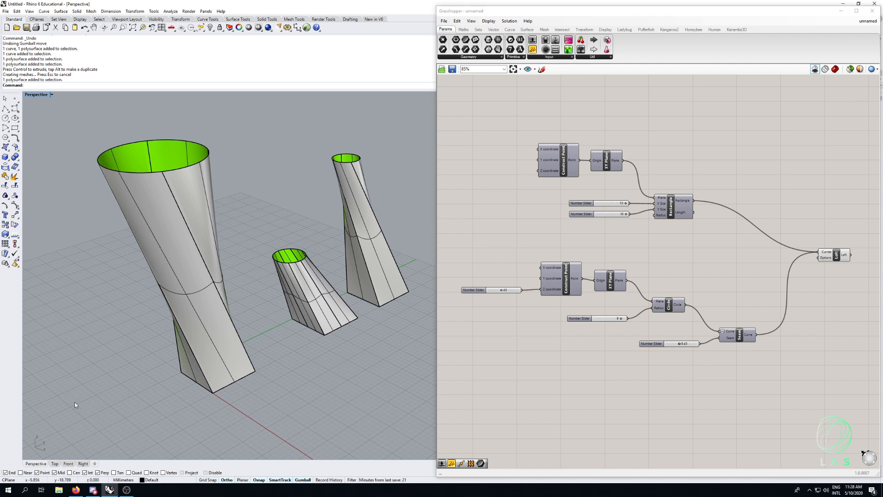